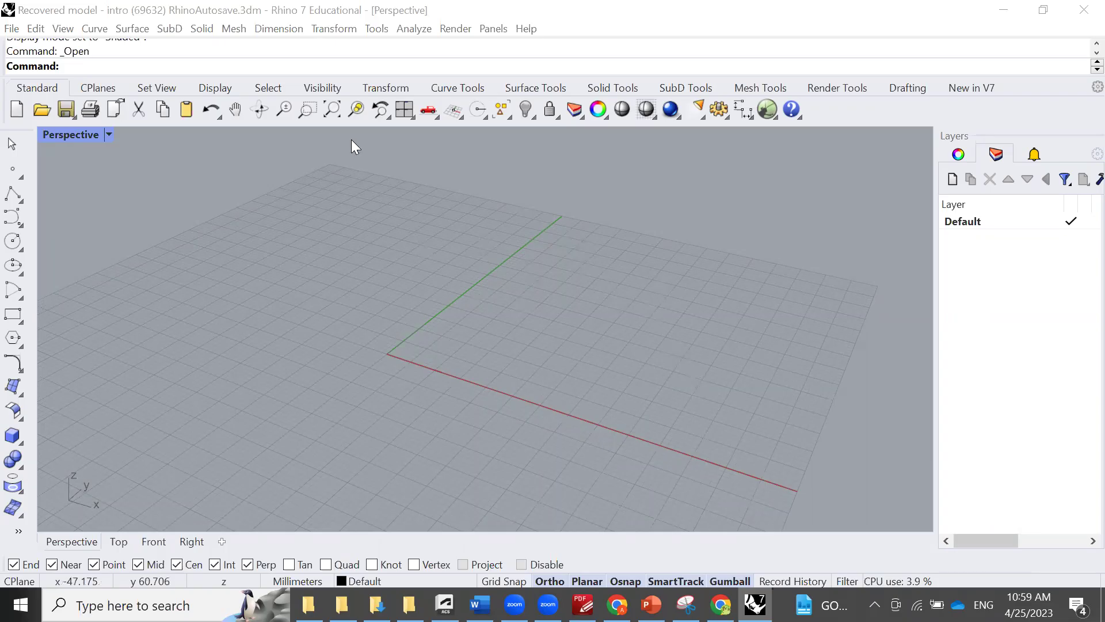
Step: Run the Units command to show the document's millimetre units and 0.001 tolerance
left_click(391, 16)
type("Unit")
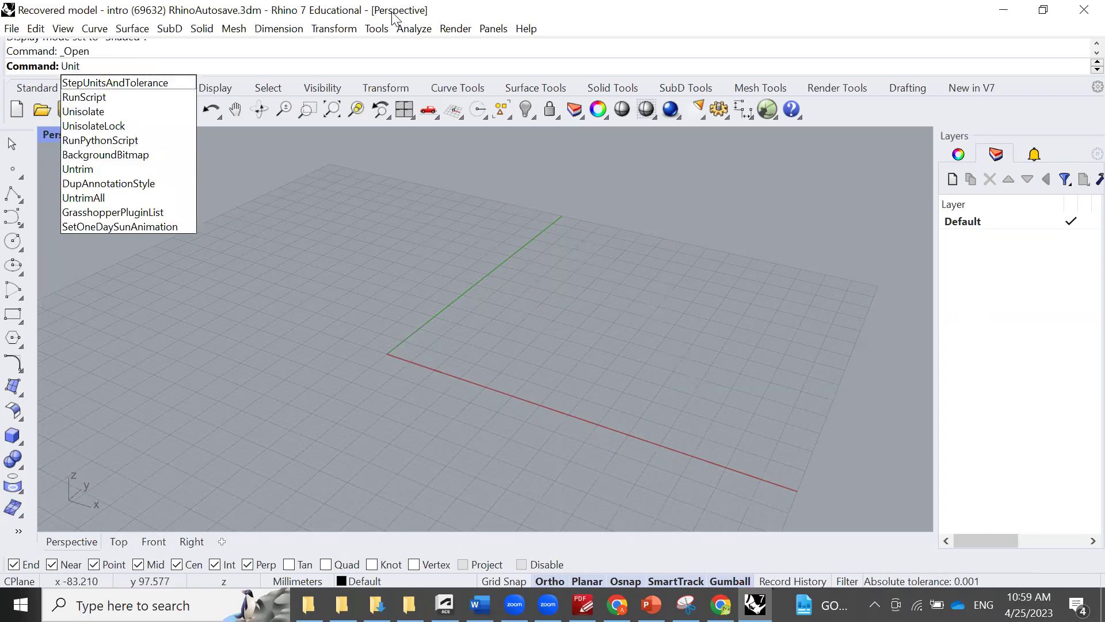
type("s")
key("BackSpace")
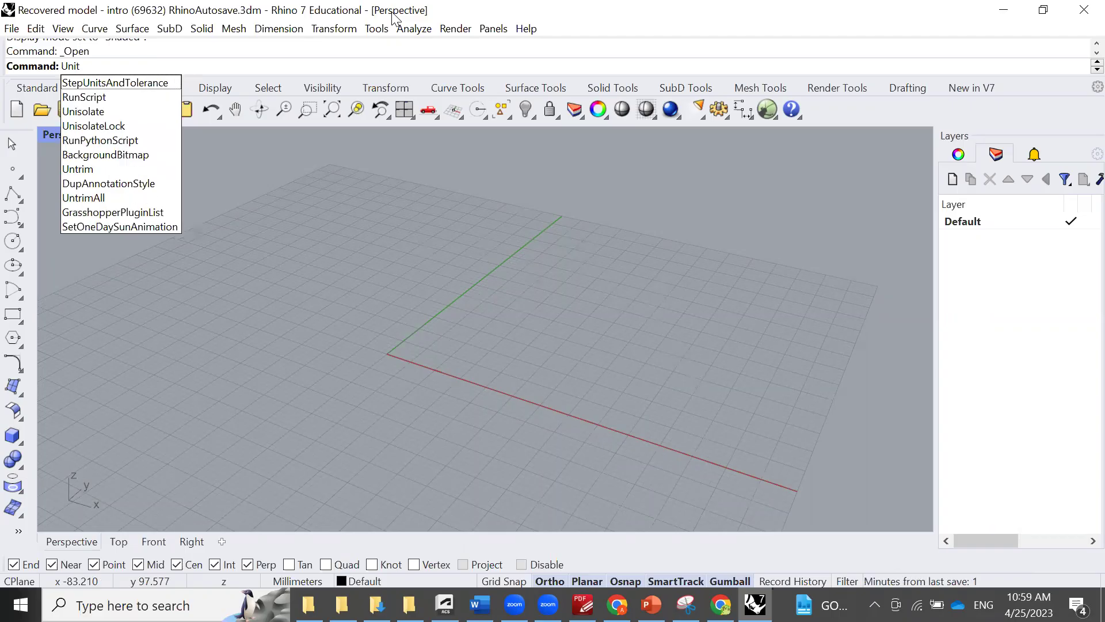
key("Return")
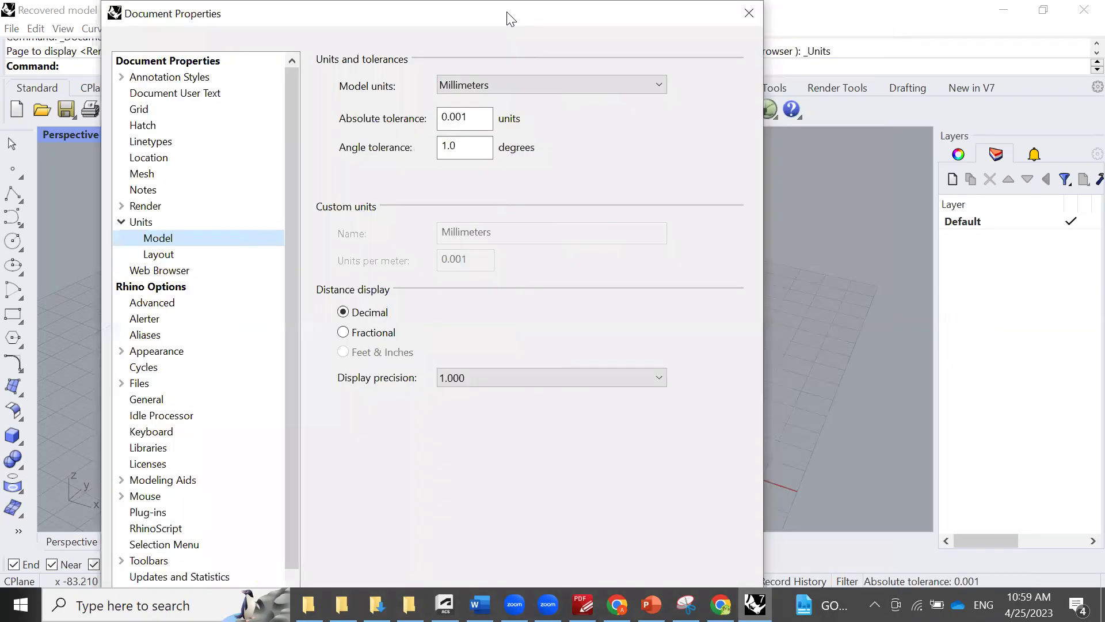
Step: Keep millimetres, set absolute tolerance to 1 and whole-number display precision, and apply
left_click(481, 85)
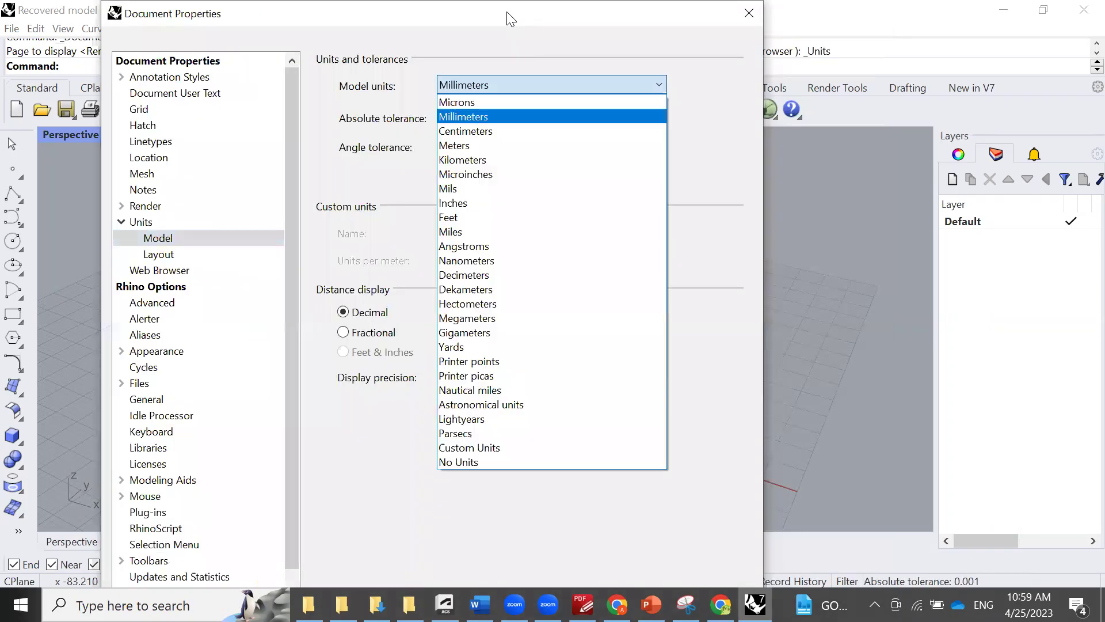
left_click(474, 117)
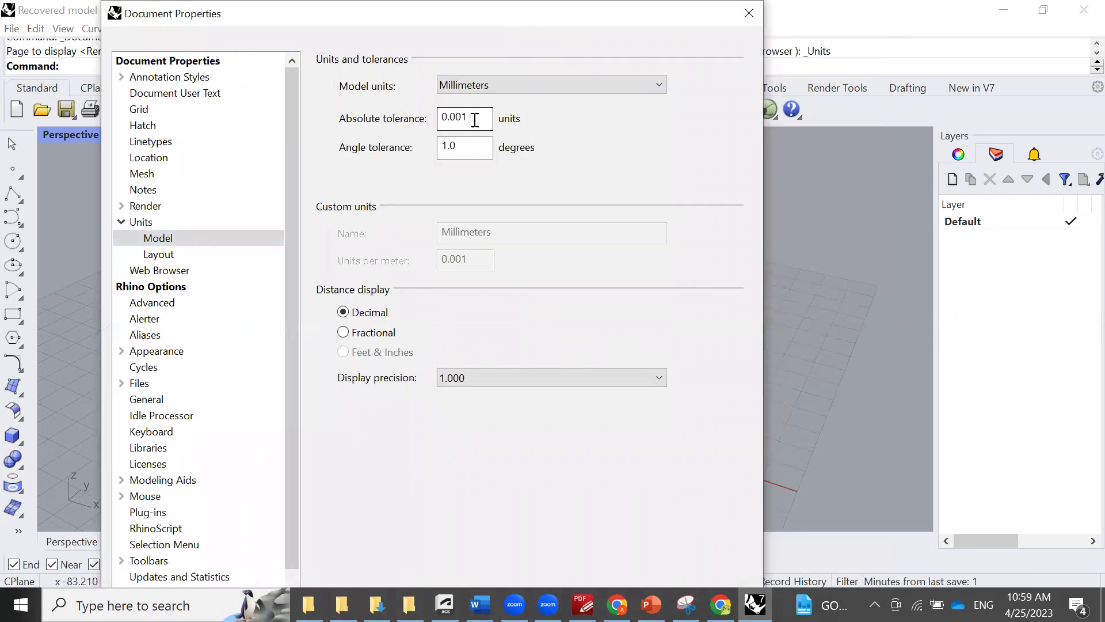
left_click_drag(475, 117, 384, 120)
type("1")
left_click(486, 144)
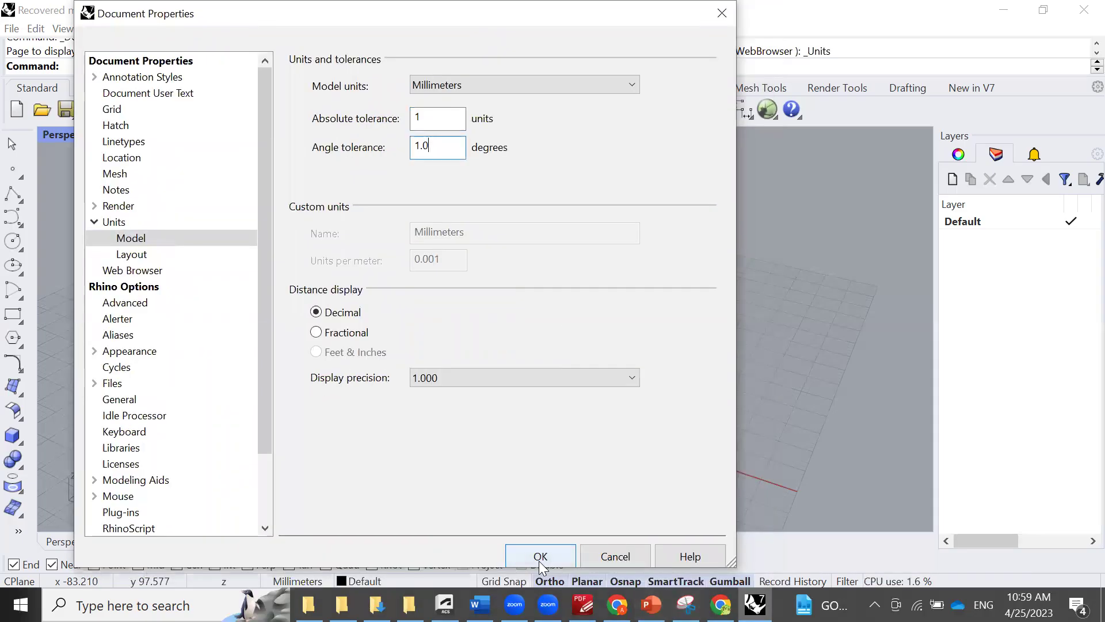
left_click(491, 382)
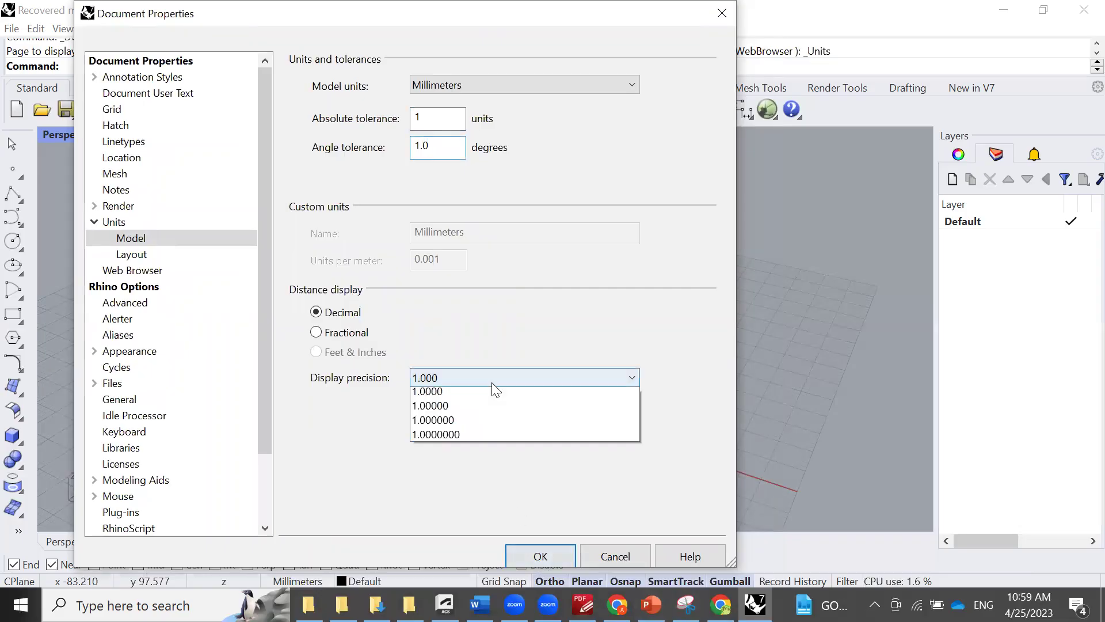
left_click(470, 393)
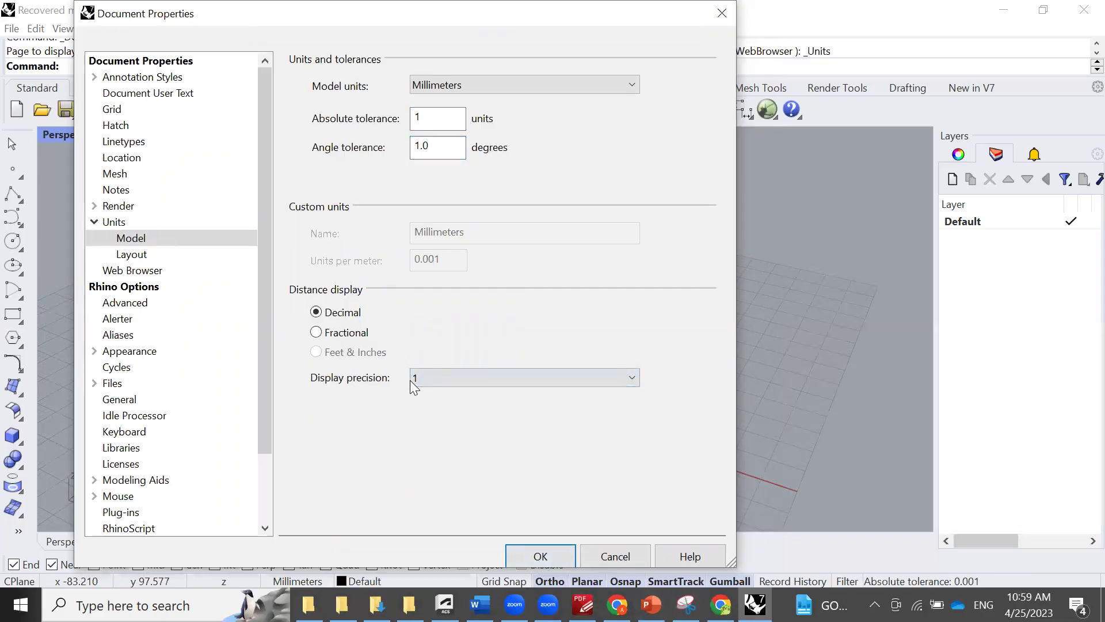
left_click(540, 558)
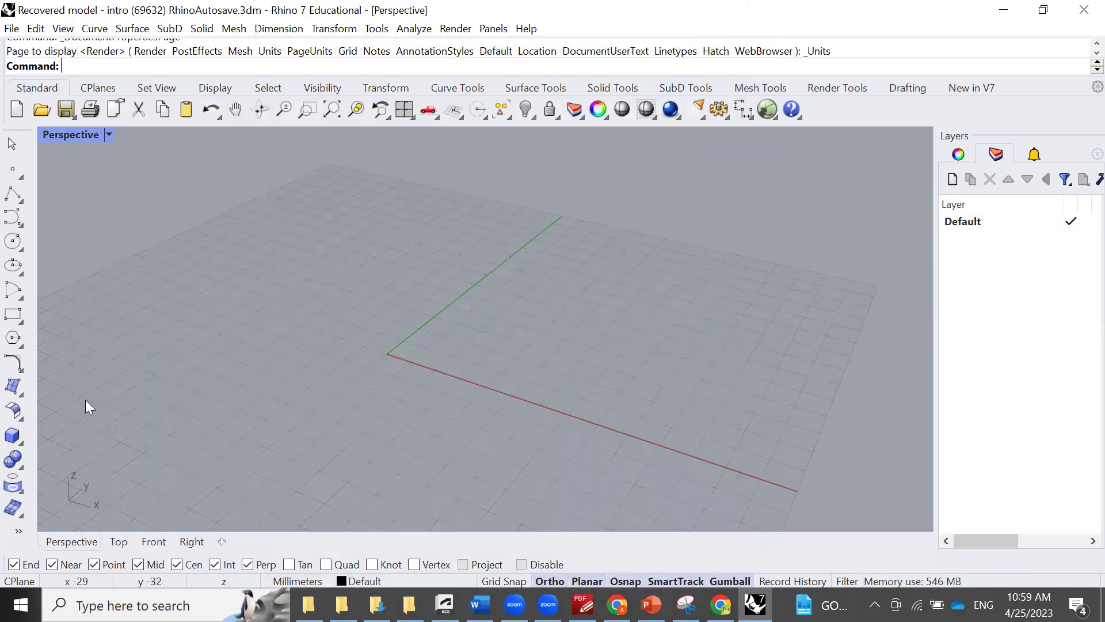
Step: Draw a 10000 by 10000 planar surface from four corner points with SrfPt
left_click(14, 394)
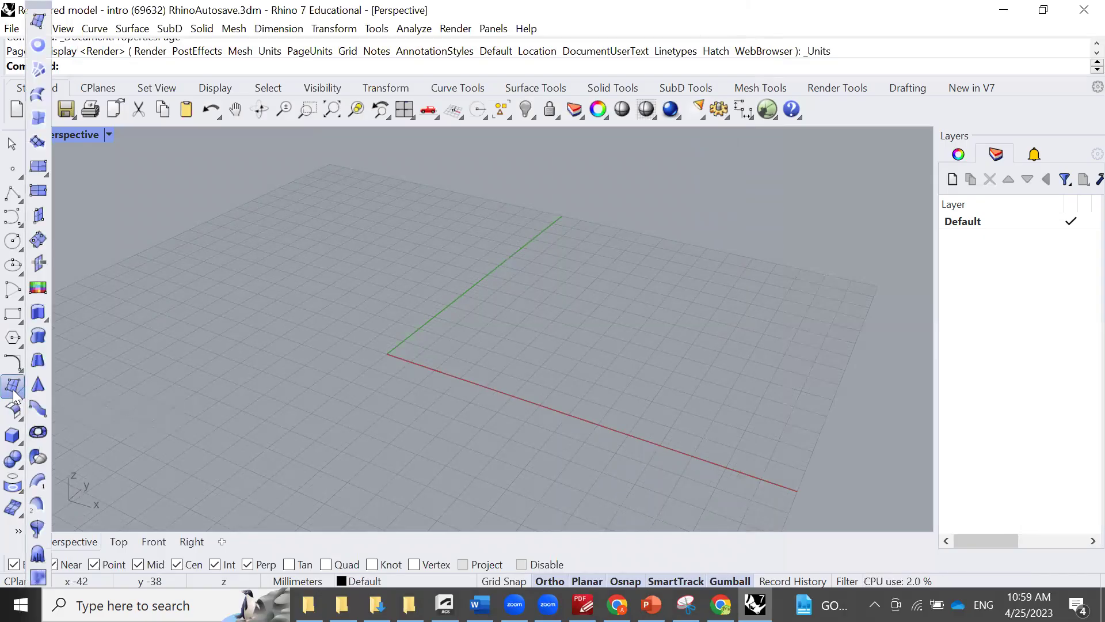
left_click(14, 393)
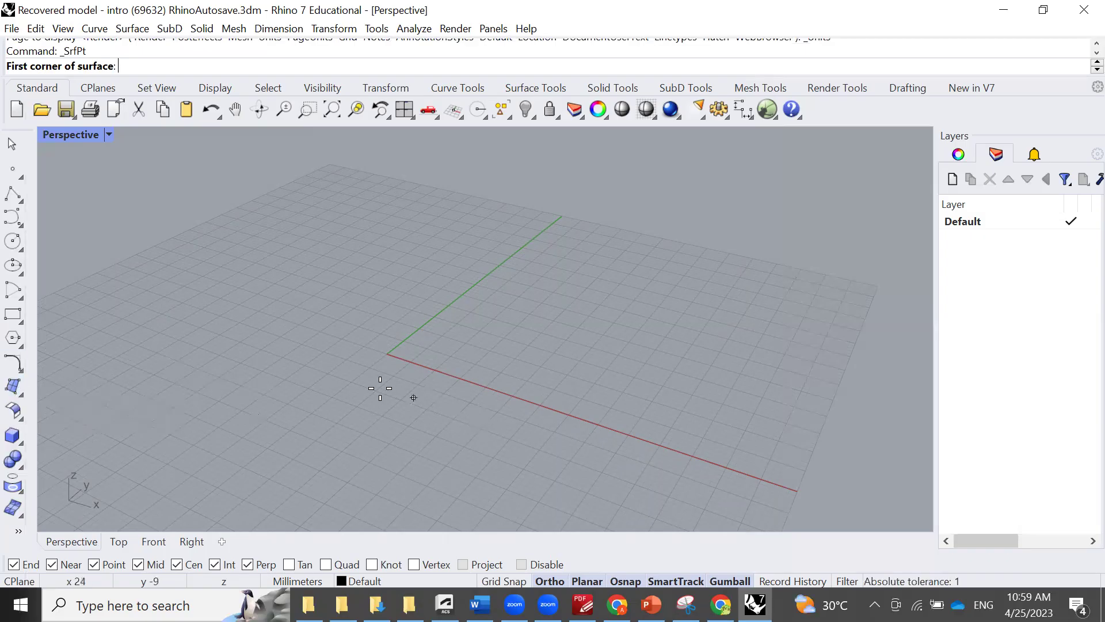
left_click(373, 371)
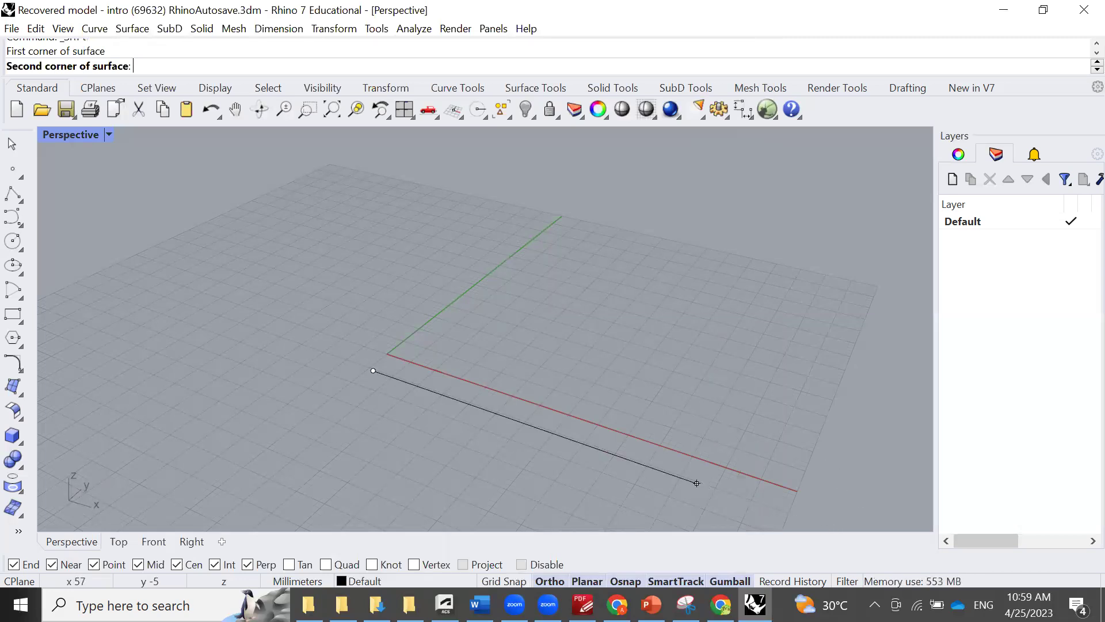
type("1000")
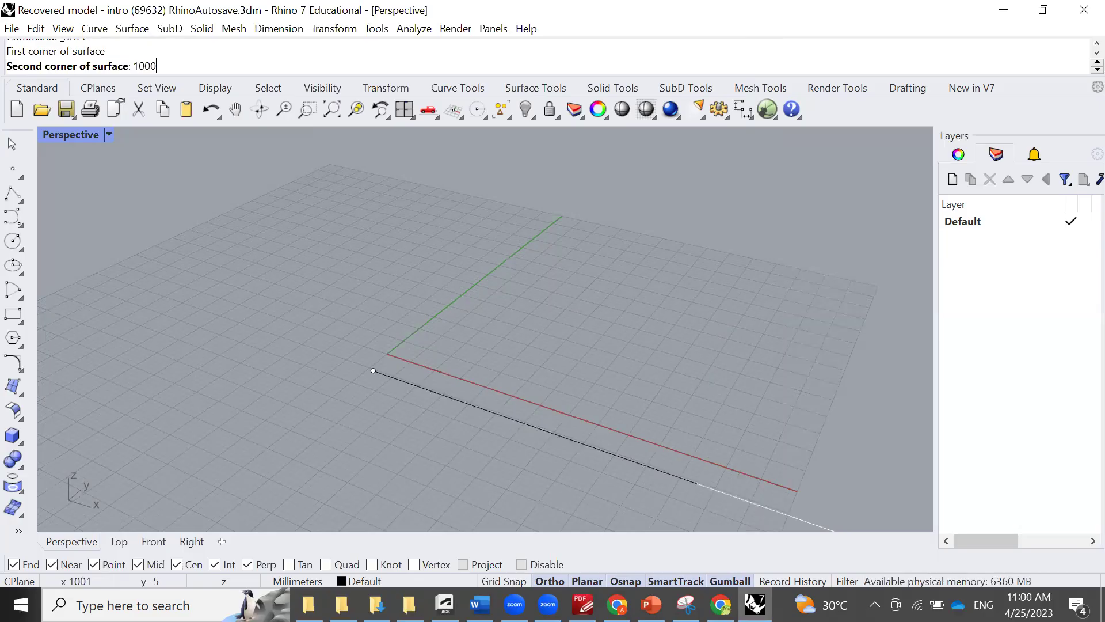
type("0")
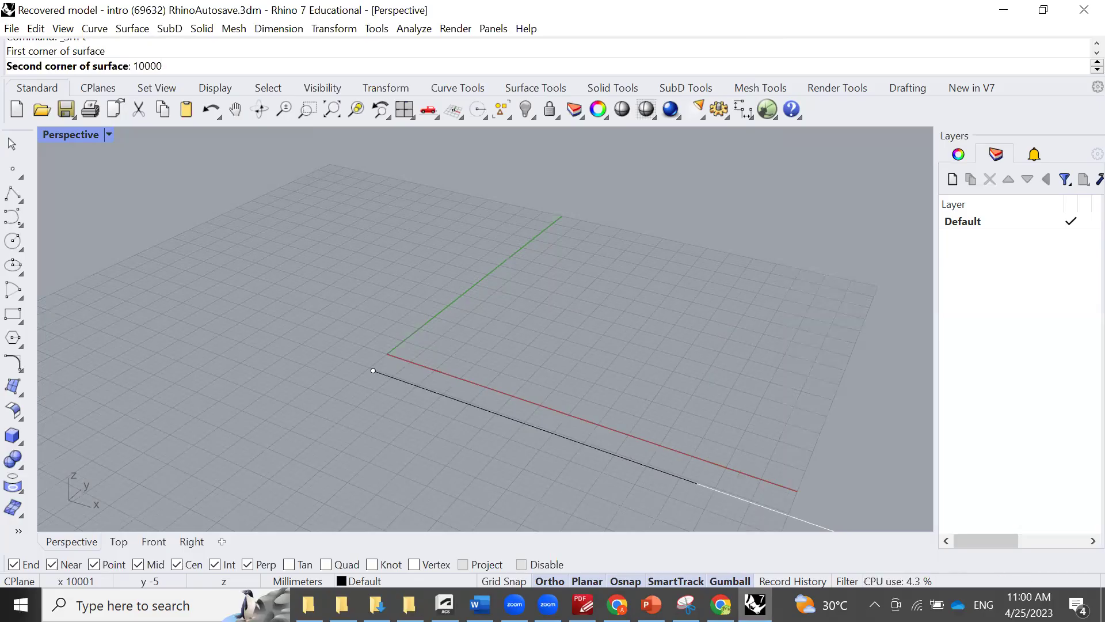
key("Return")
scroll(341, 301, "down", 3)
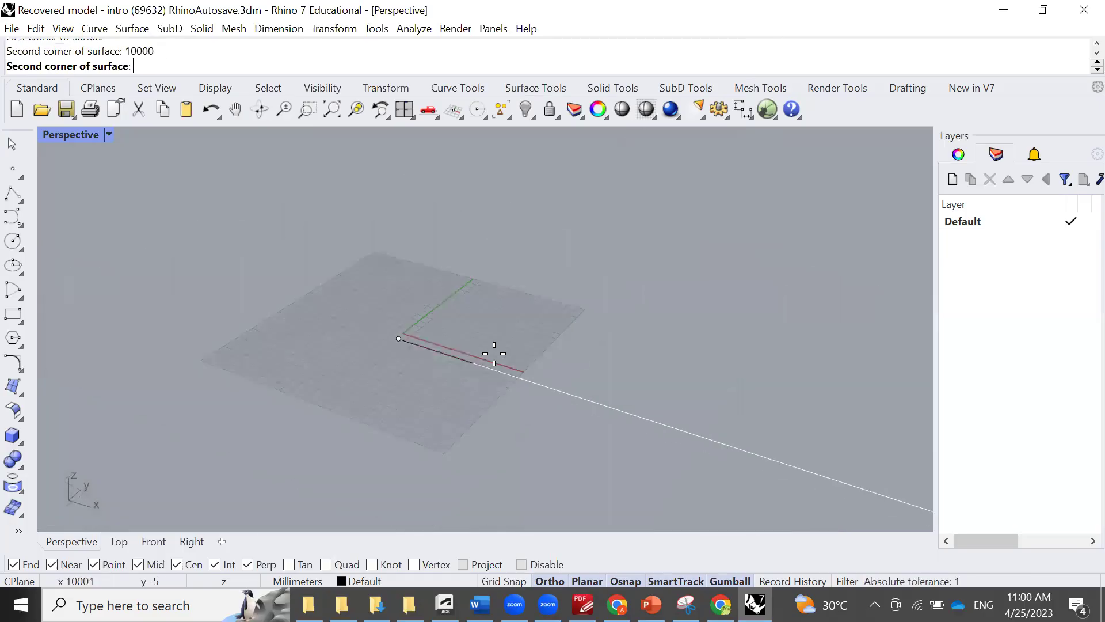
scroll(498, 363, "down", 3)
scroll(497, 363, "down", 3)
scroll(466, 349, "down", 2)
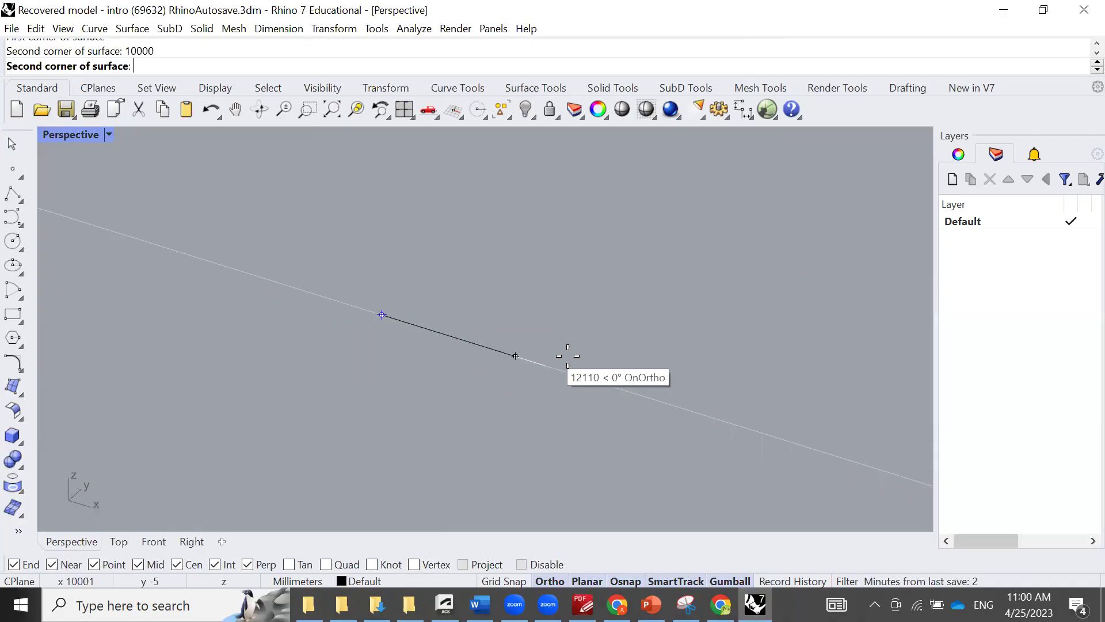
scroll(588, 354, "up", 3)
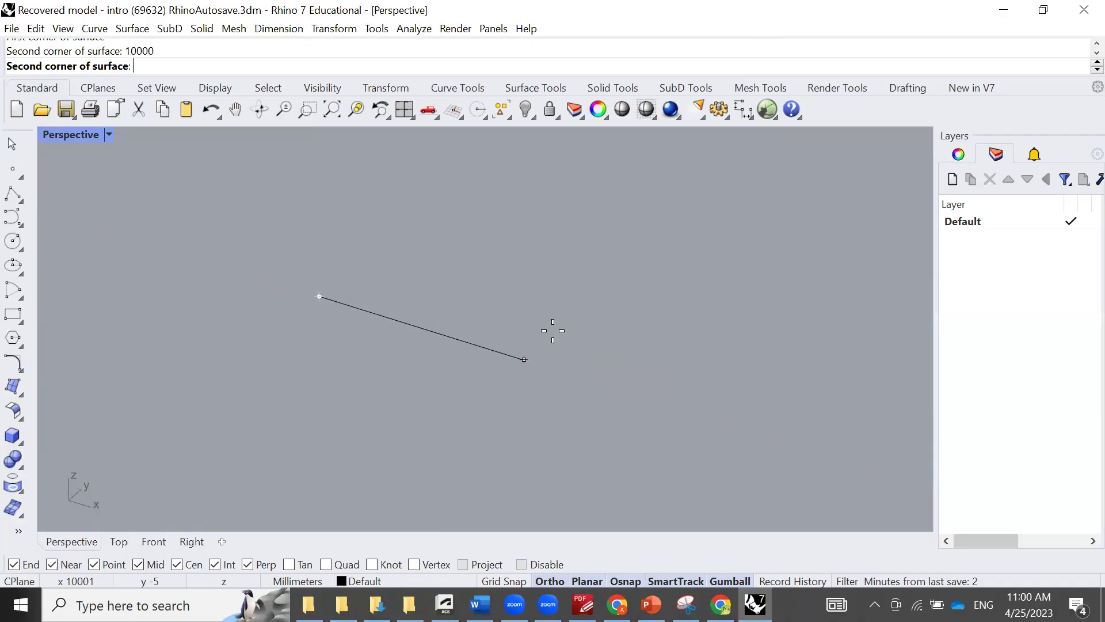
left_click(549, 337)
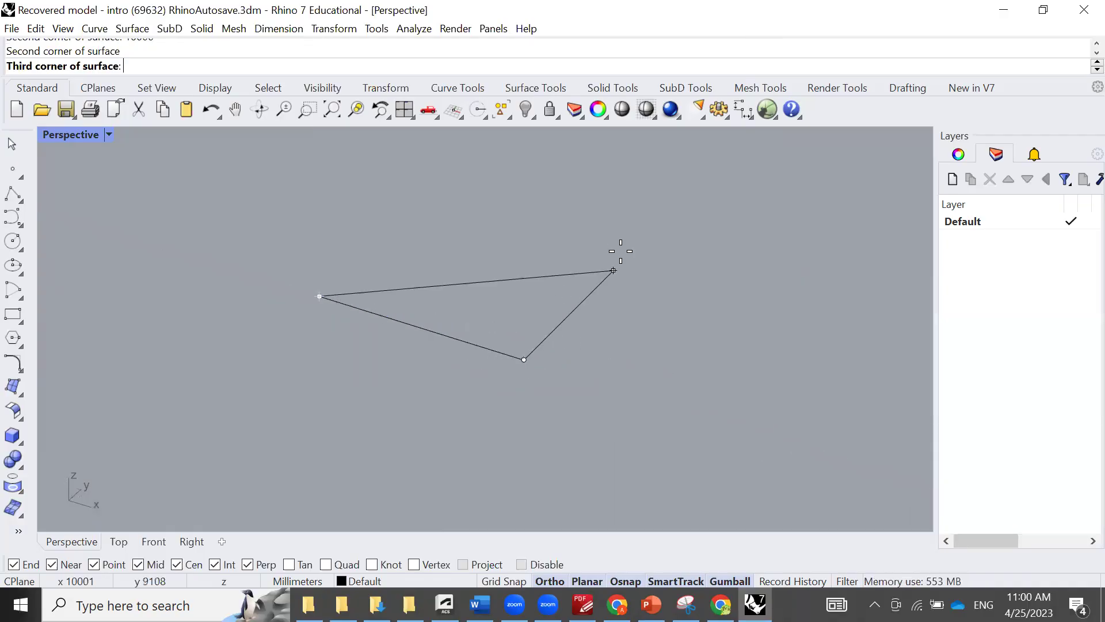
type("100")
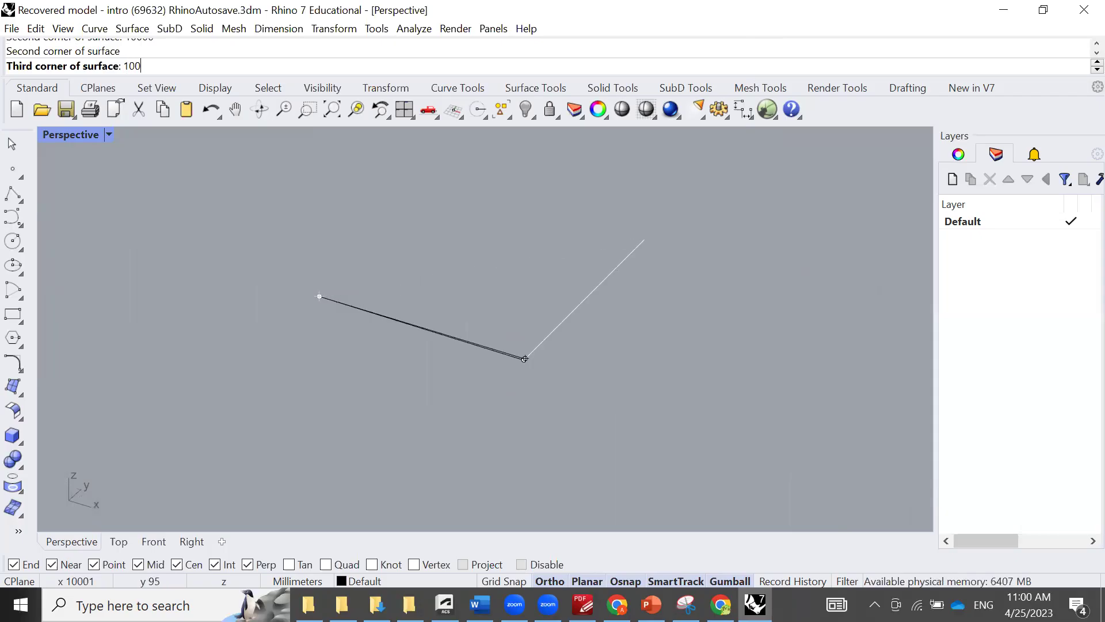
type("00")
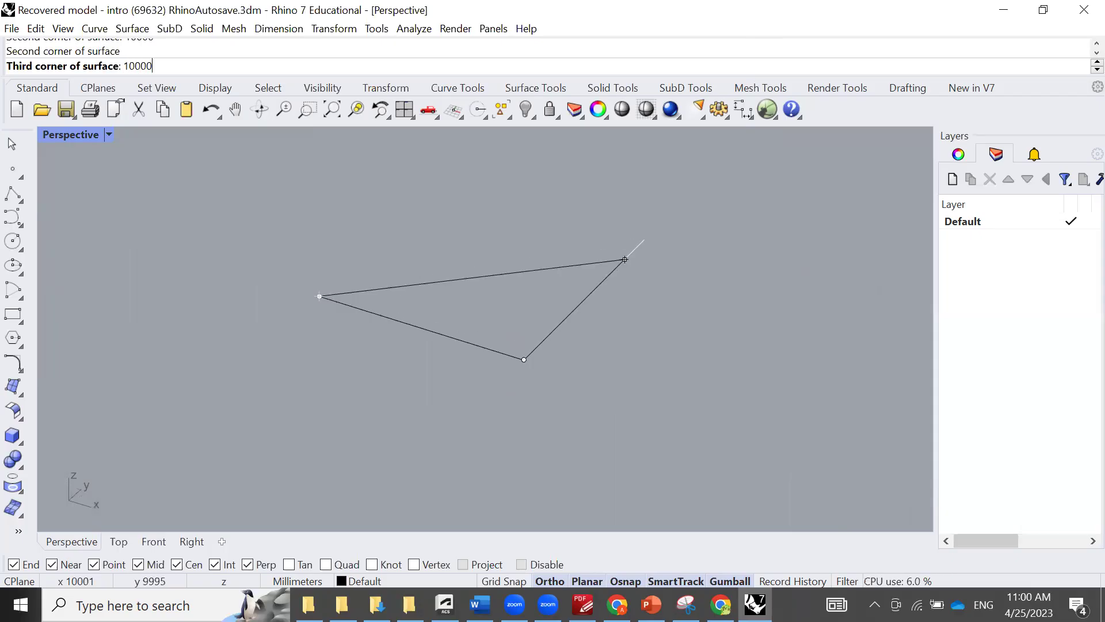
key("Return")
left_click(641, 220)
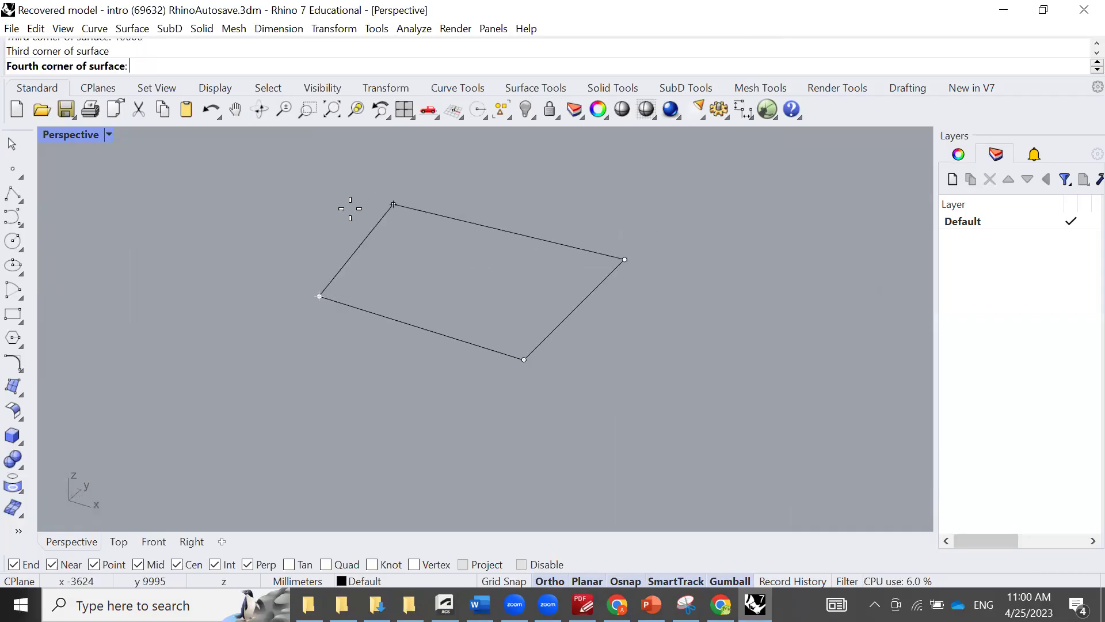
type("1000")
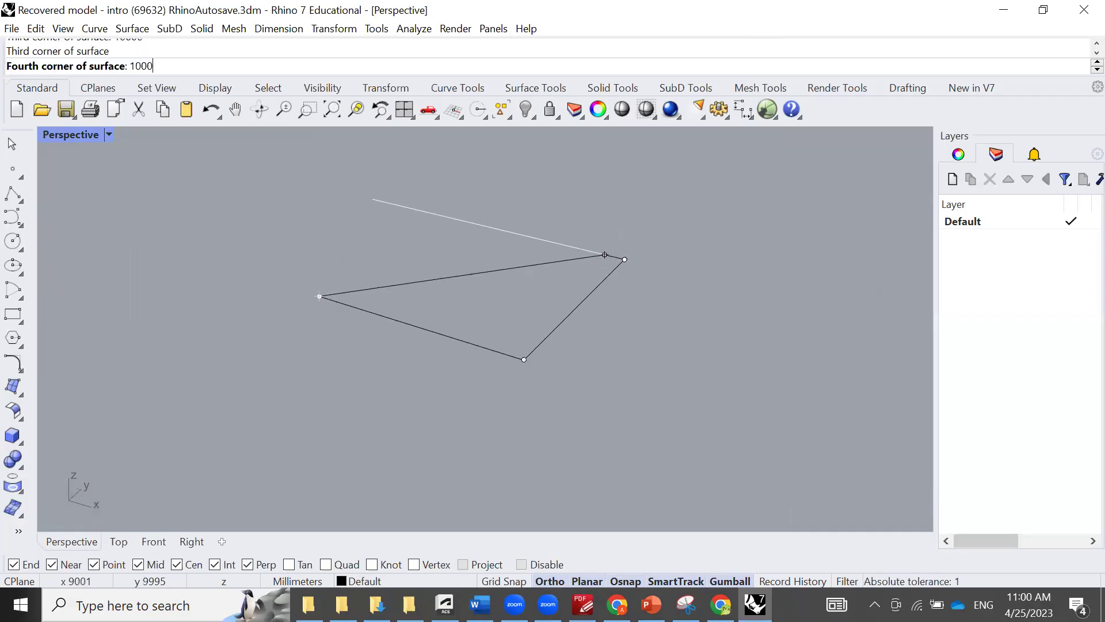
type("0")
key("Return")
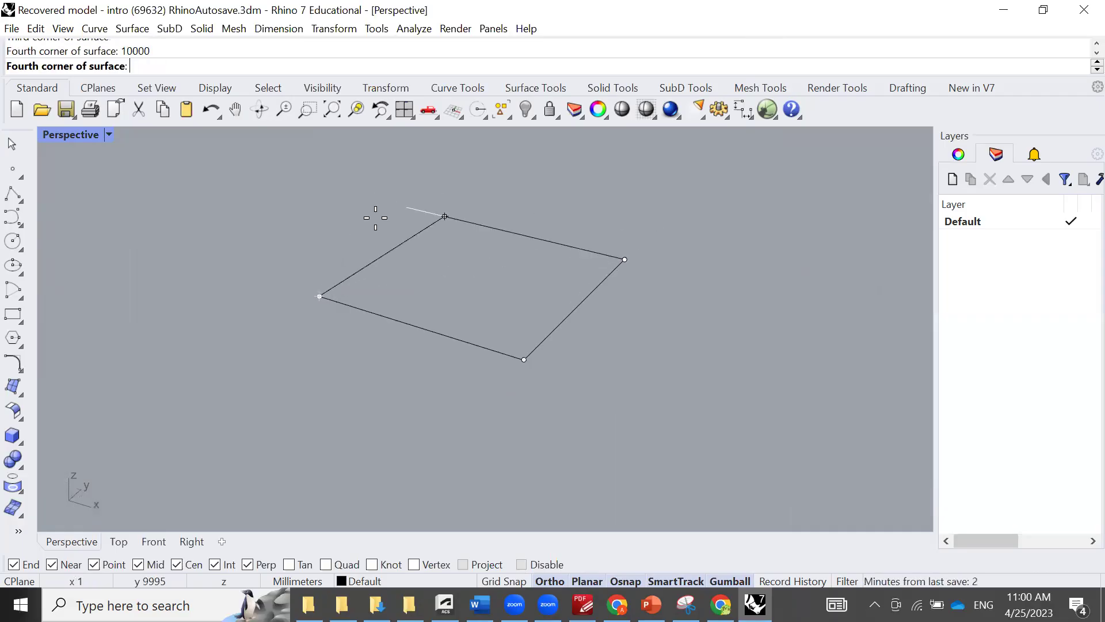
left_click(373, 218)
right_click_drag(394, 298, 457, 280)
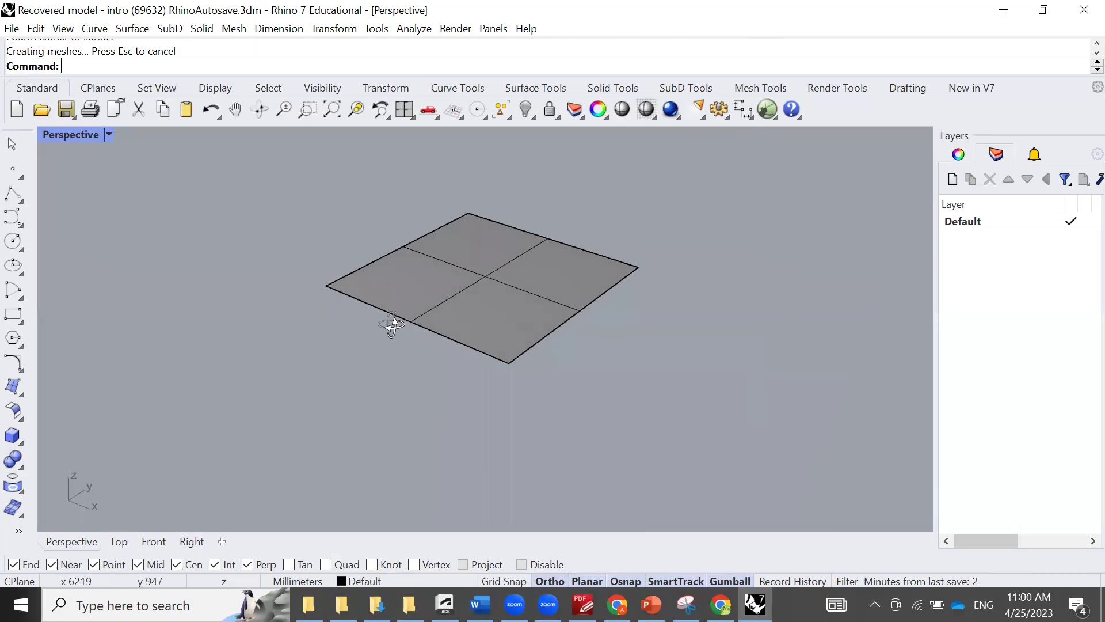
Step: Switch the Perspective viewport to Wireframe display mode
left_click(455, 281)
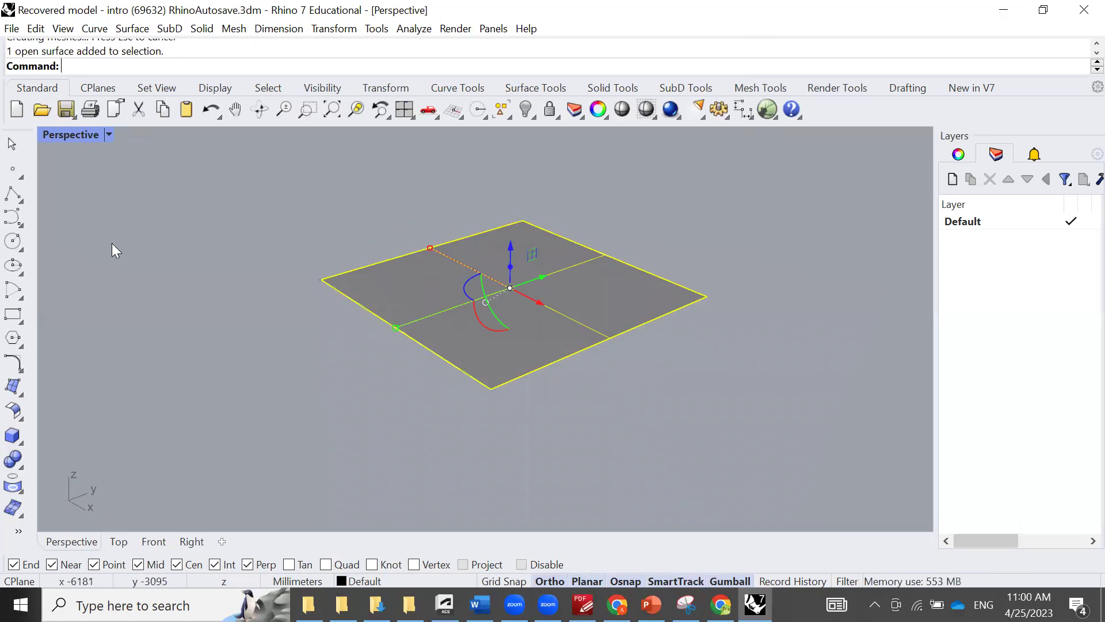
left_click(89, 132)
left_click(85, 180)
left_click(72, 138)
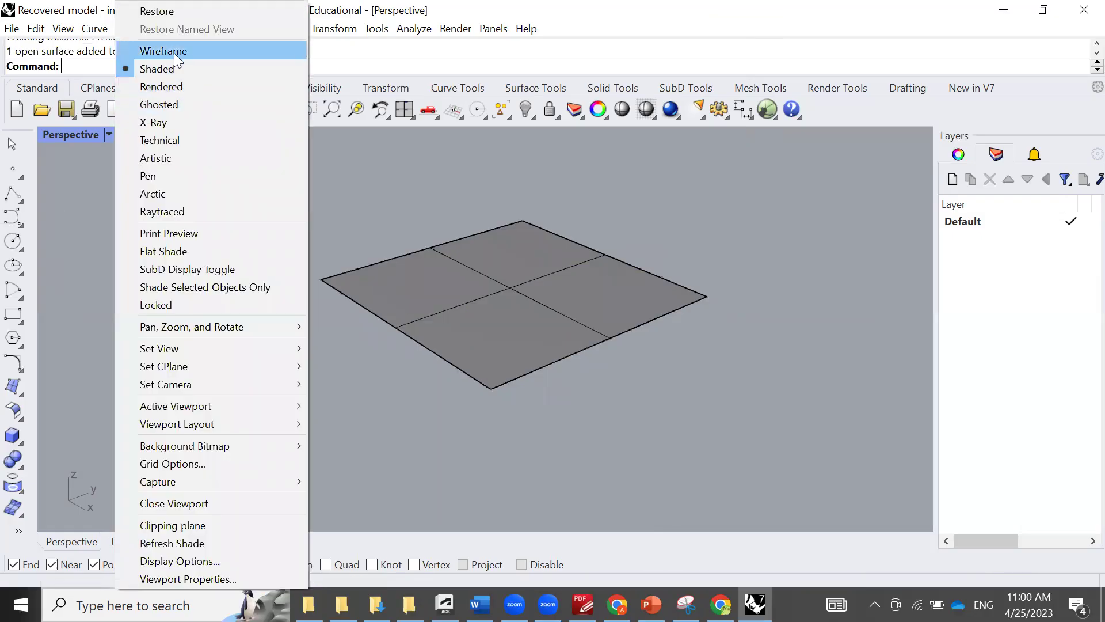
left_click(82, 141)
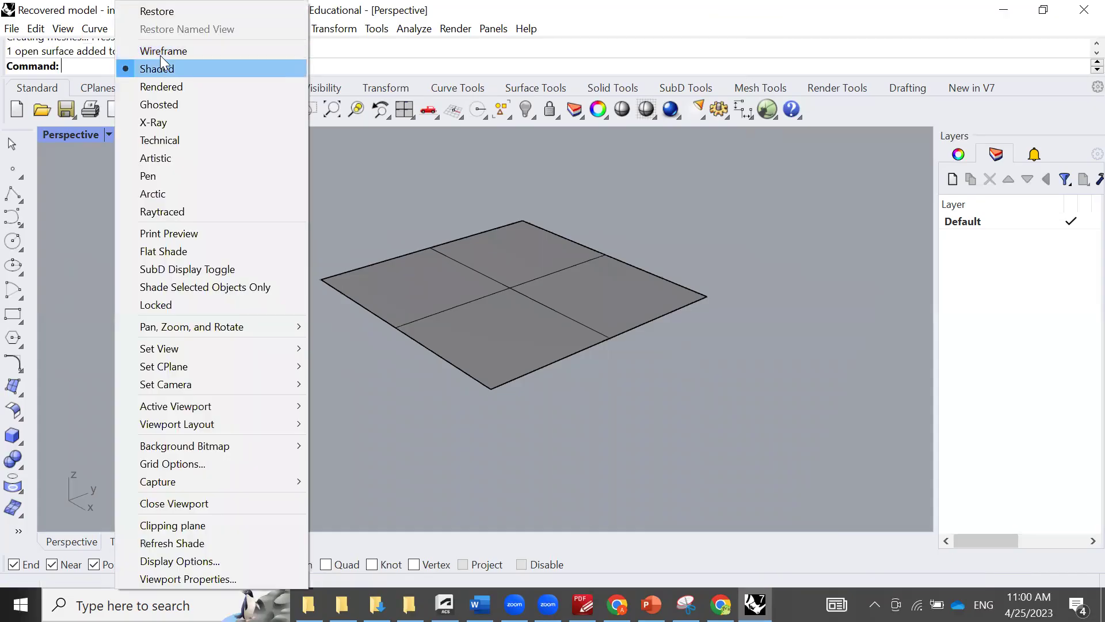
left_click(160, 54)
Step: Set the viewport back to Shaded and orbit to view the plane flatter
left_click(83, 138)
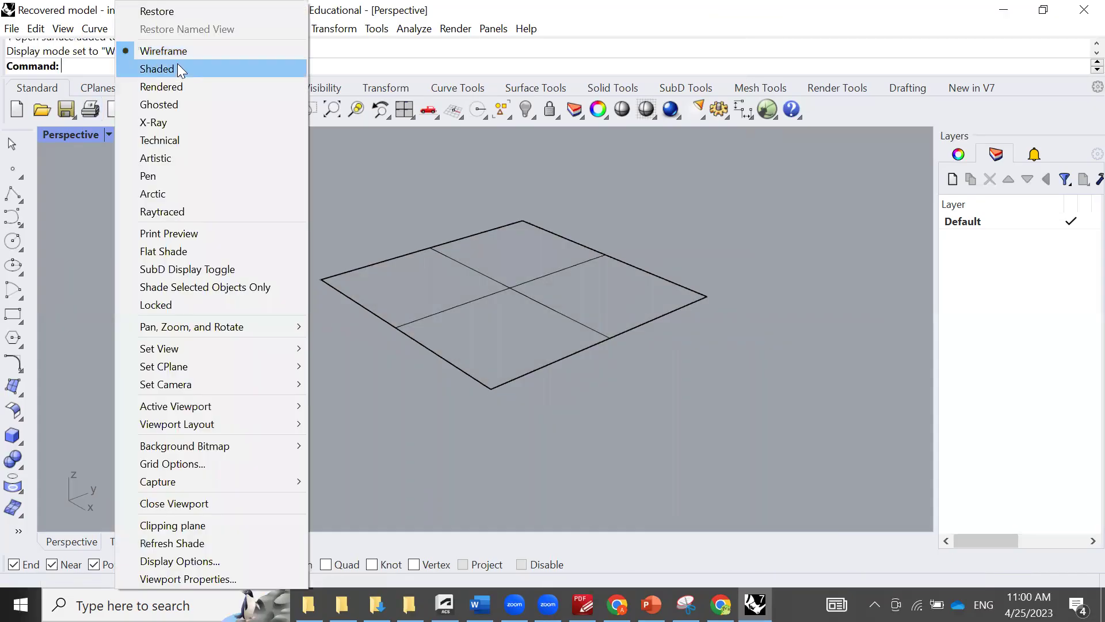
left_click(176, 67)
mouse_move(439, 396)
right_mouse_down()
mouse_move(473, 368)
mouse_move(476, 414)
right_mouse_up()
mouse_move(503, 348)
right_mouse_down()
mouse_move(527, 353)
mouse_move(515, 334)
right_mouse_up()
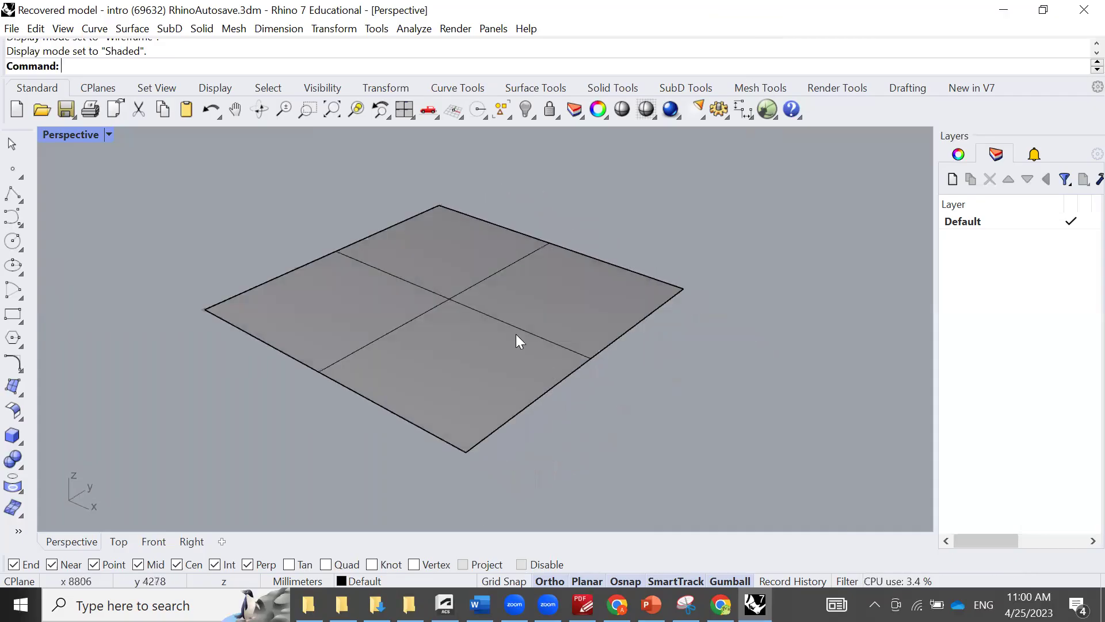
Step: Rename the Default layer to 'Srf' in the Layers panel
left_click(981, 221)
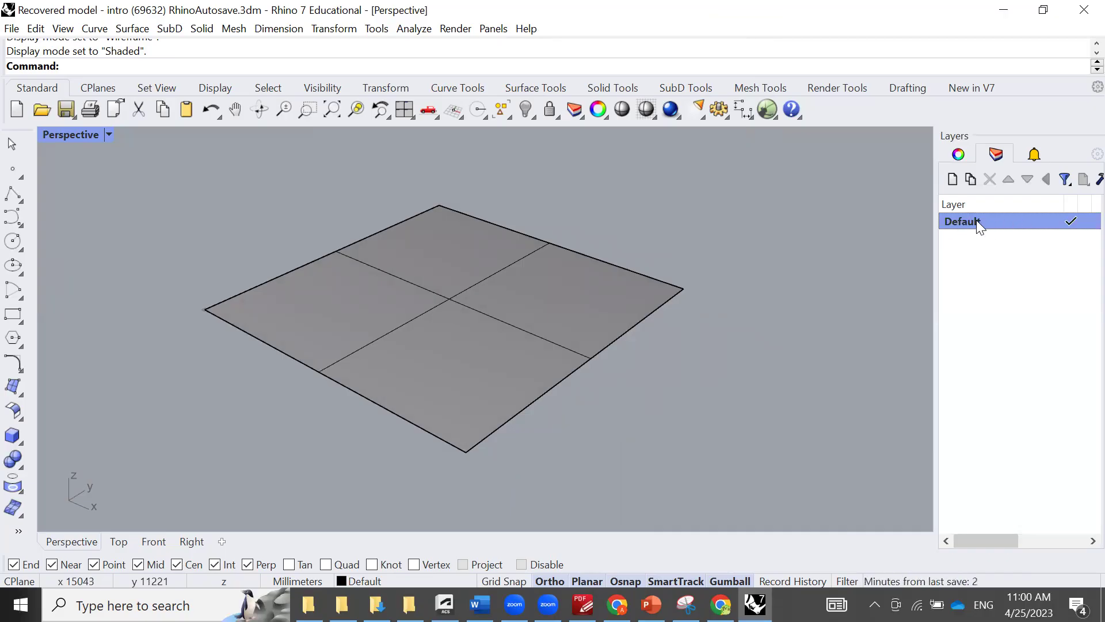
right_click(962, 227)
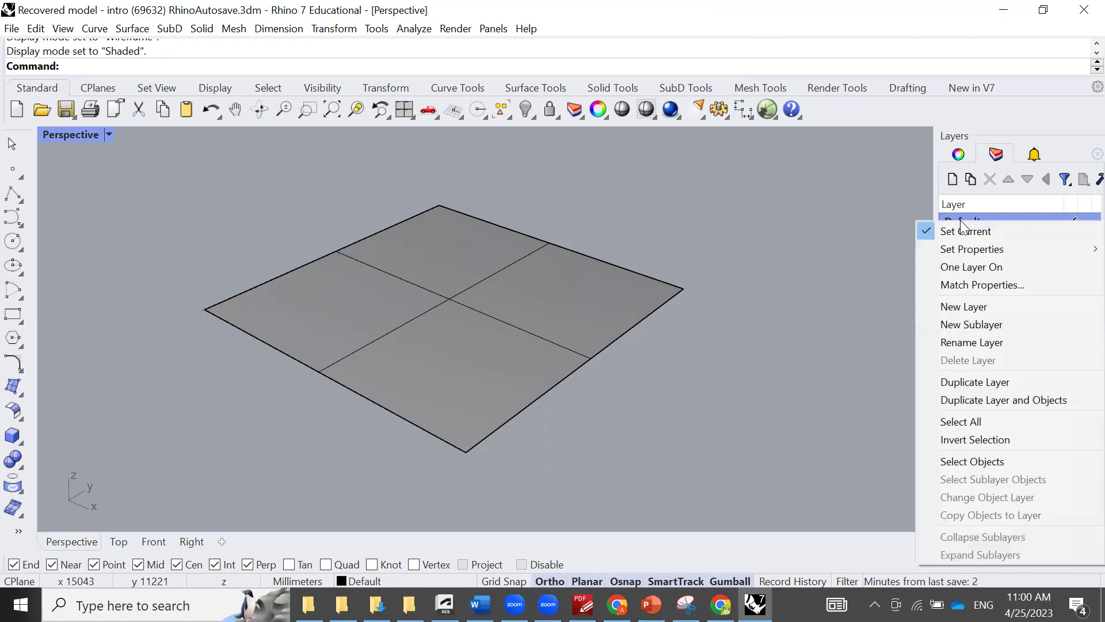
left_click(987, 342)
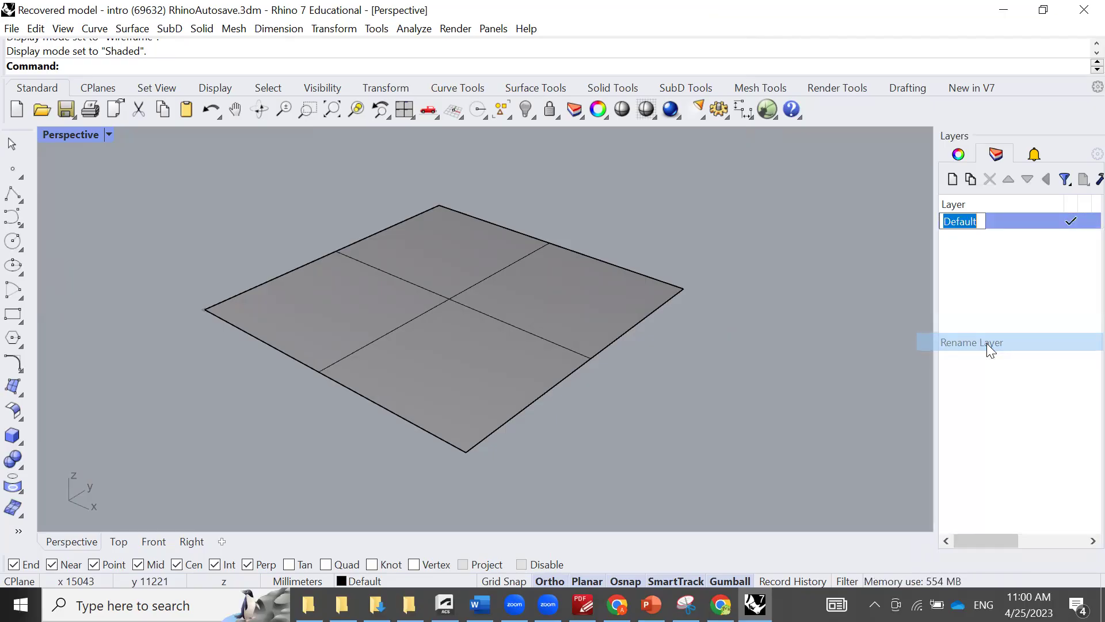
type("Srf")
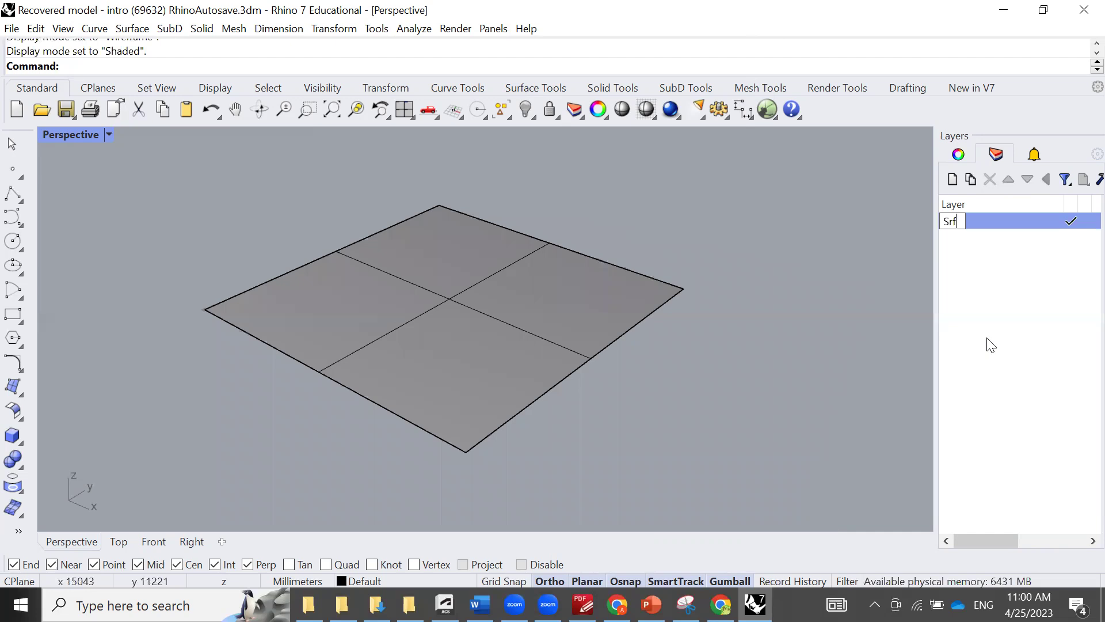
left_click(1046, 374)
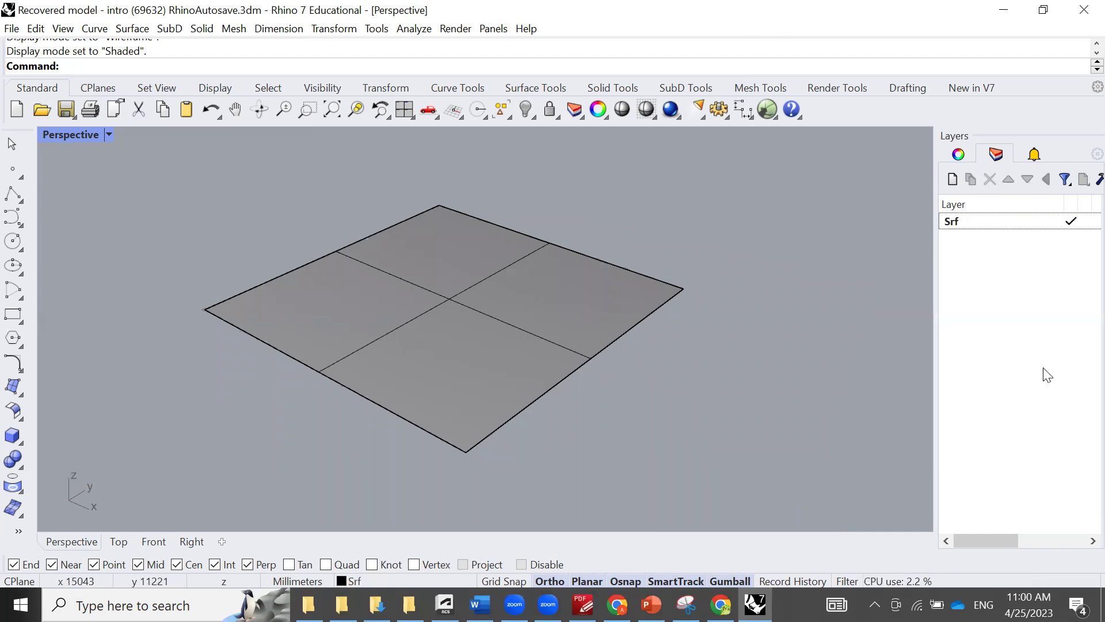
mouse_move(577, 372)
right_mouse_down()
mouse_move(639, 370)
mouse_move(883, 205)
right_mouse_up()
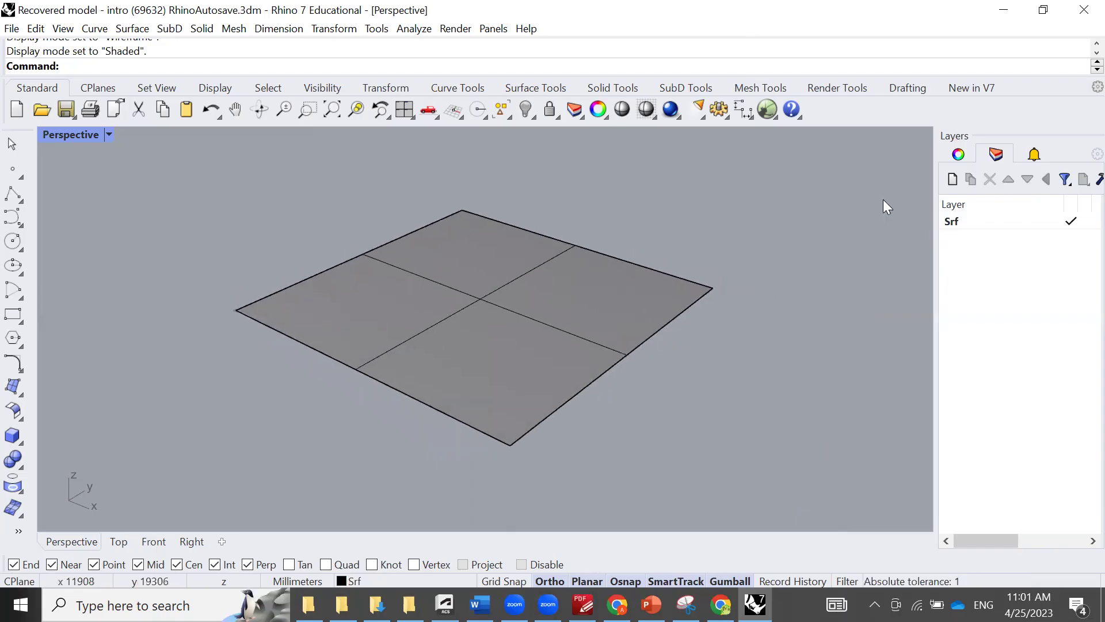
Step: Add a new layer named 'Component', widen the Layers panel, and make Component current
left_click(952, 181)
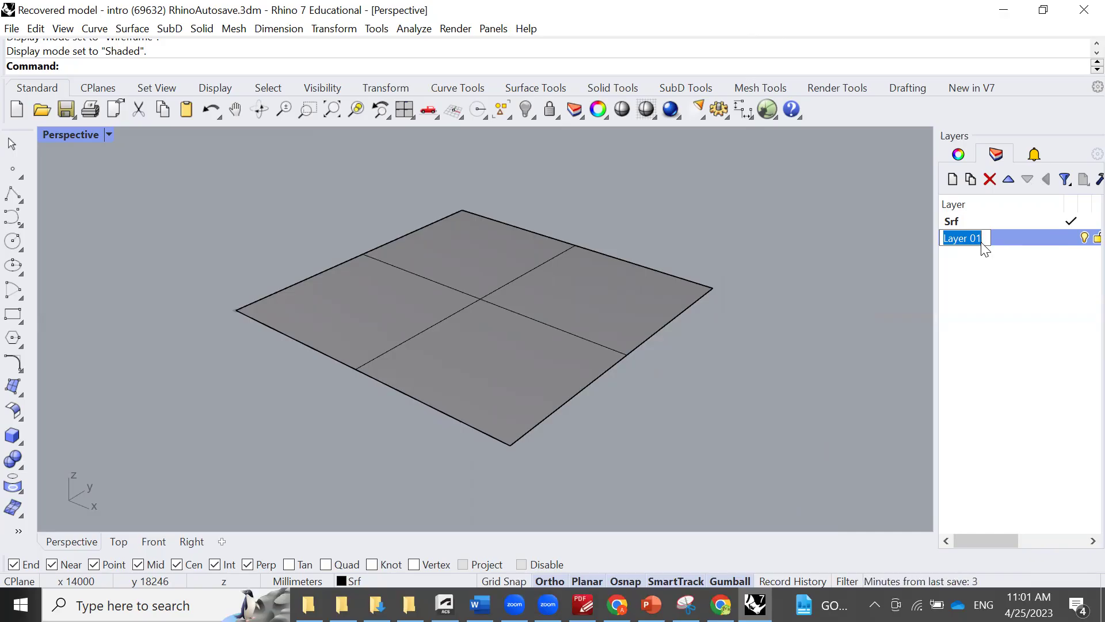
type("Compon")
type("ent")
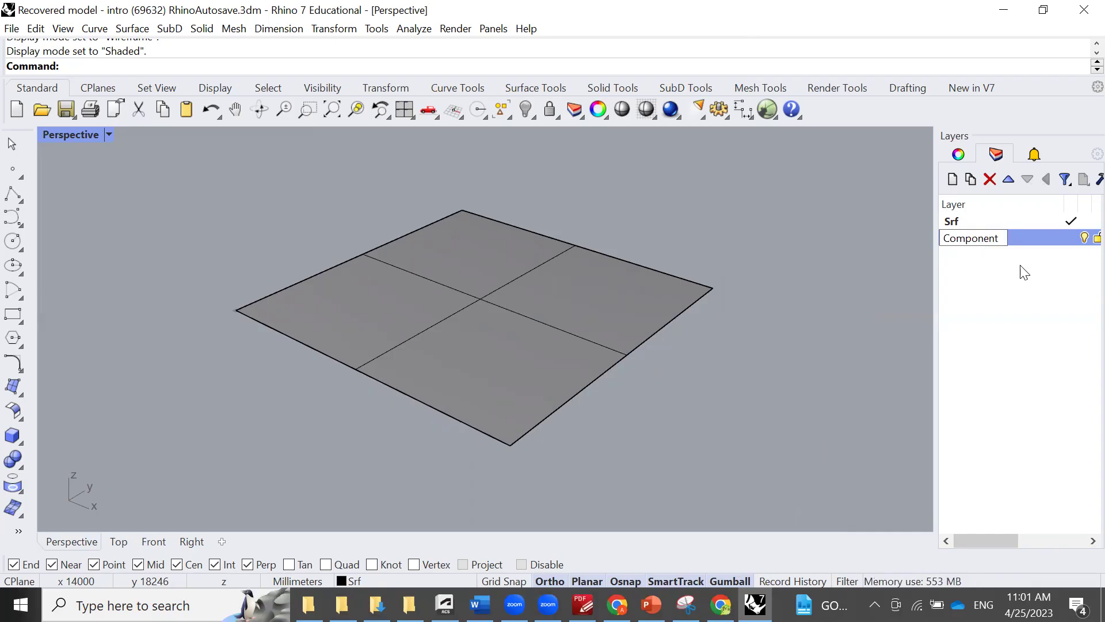
left_click(1023, 274)
mouse_move(934, 313)
left_mouse_down()
mouse_move(862, 316)
mouse_move(825, 337)
left_mouse_up()
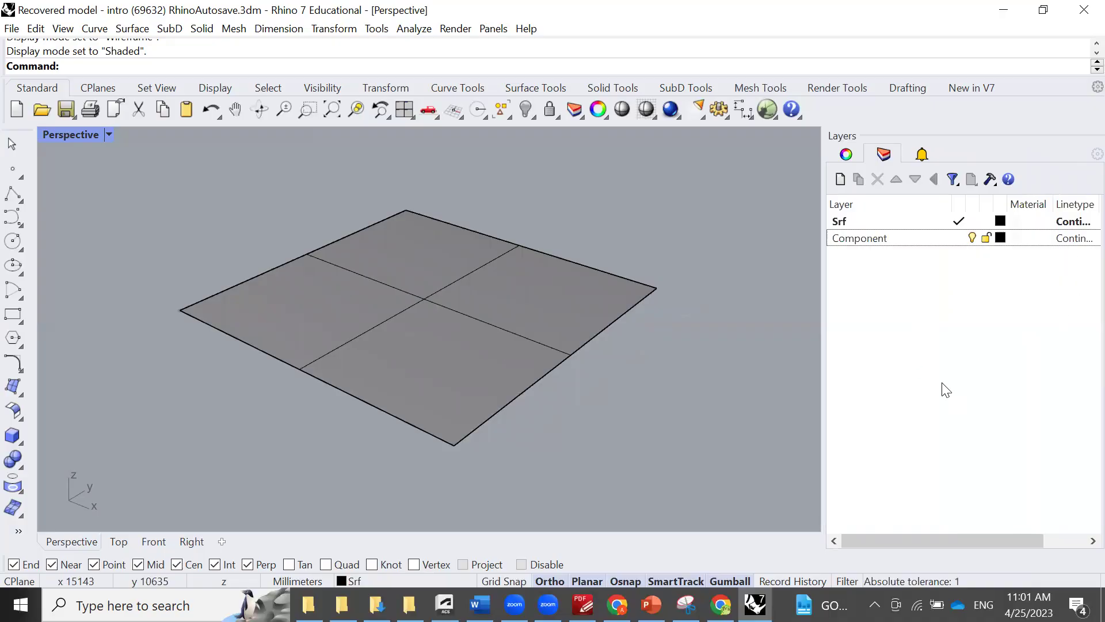
left_click(959, 239)
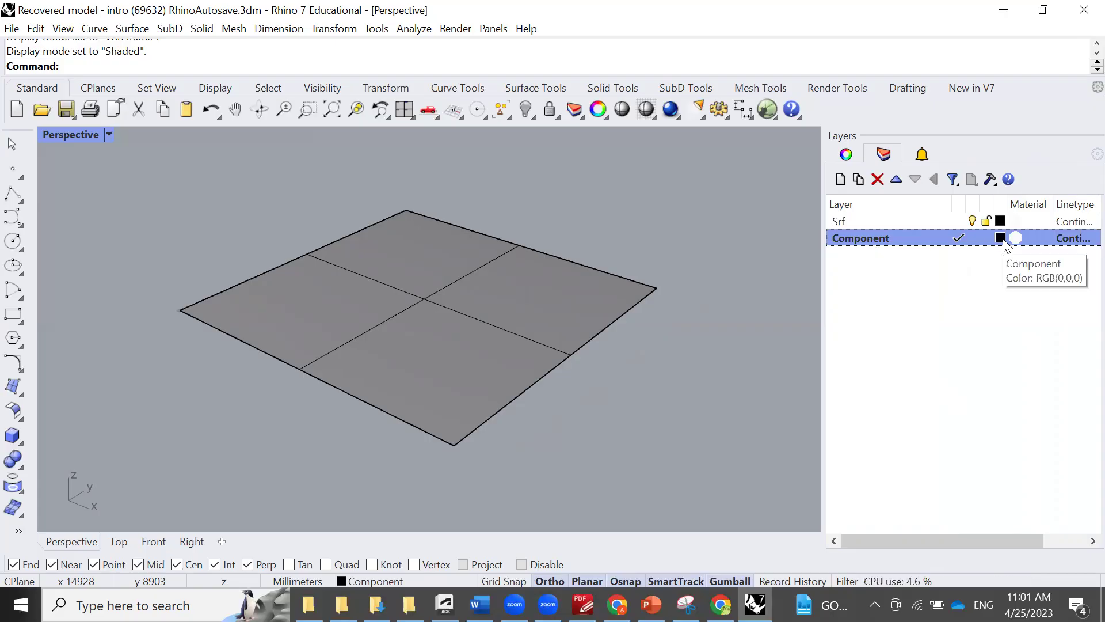
right_click_drag(564, 463, 721, 354)
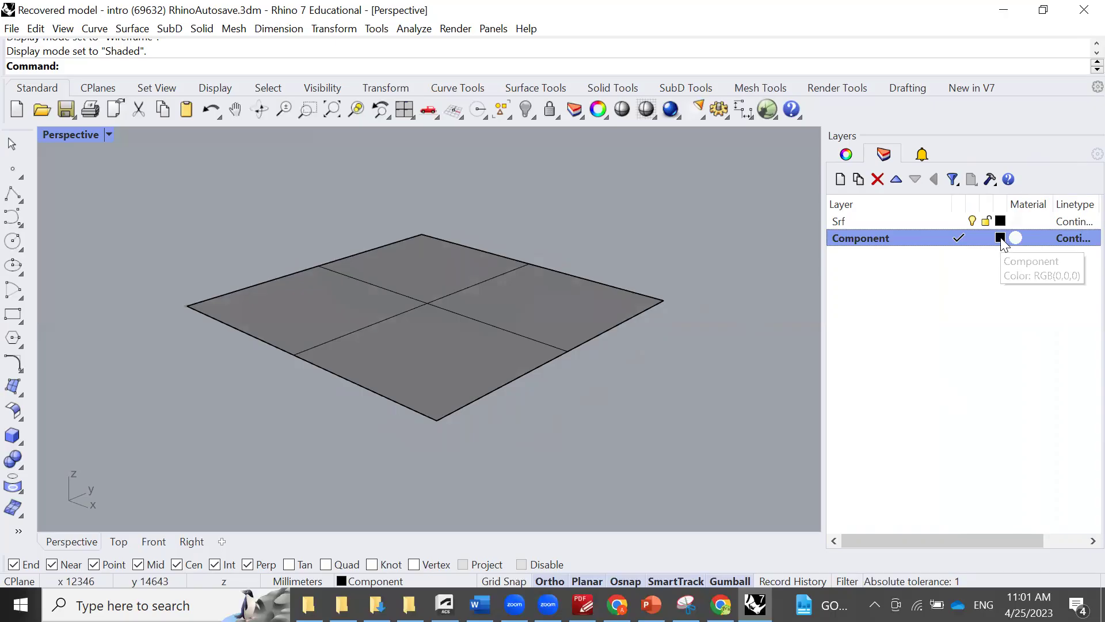
Step: Set the Component layer colour to Blue, then orbit around the surface
left_click(1001, 239)
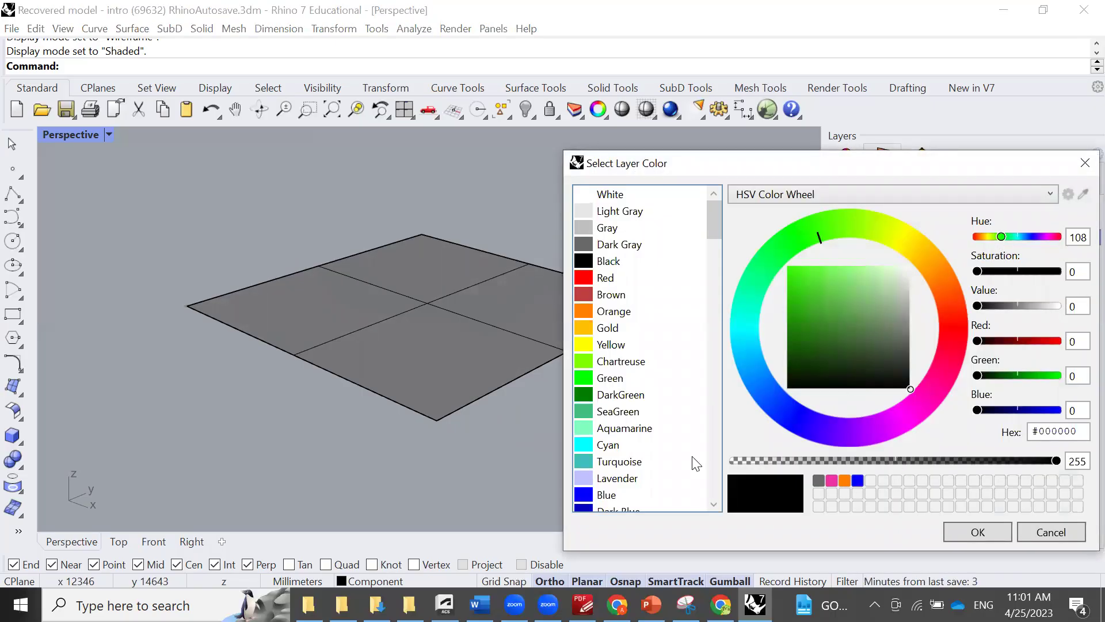
left_click(605, 280)
left_click(607, 495)
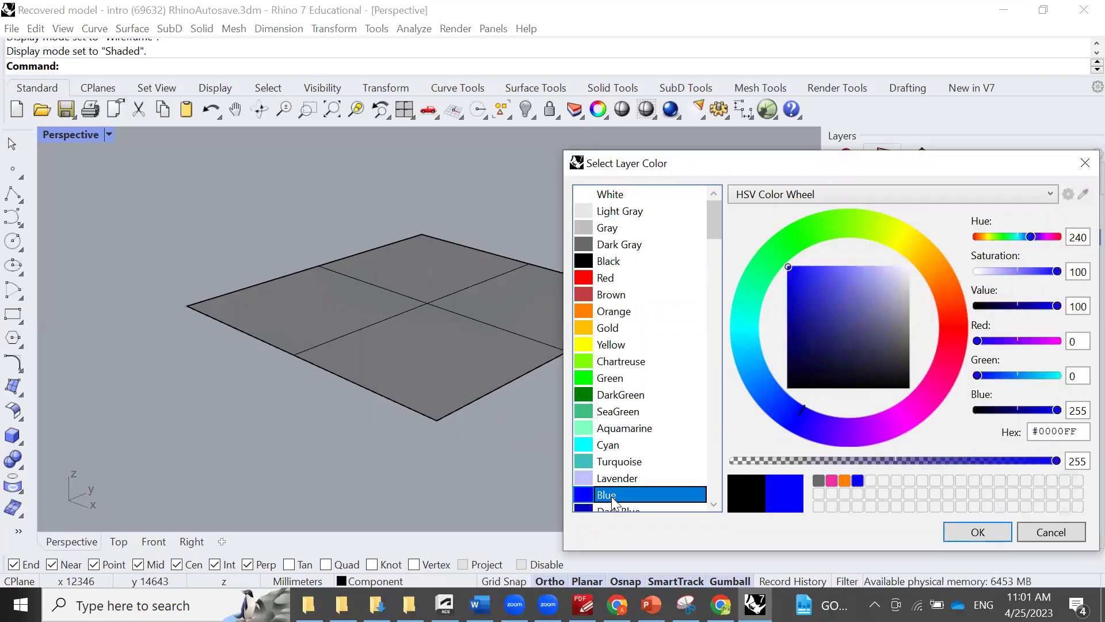
left_click(995, 532)
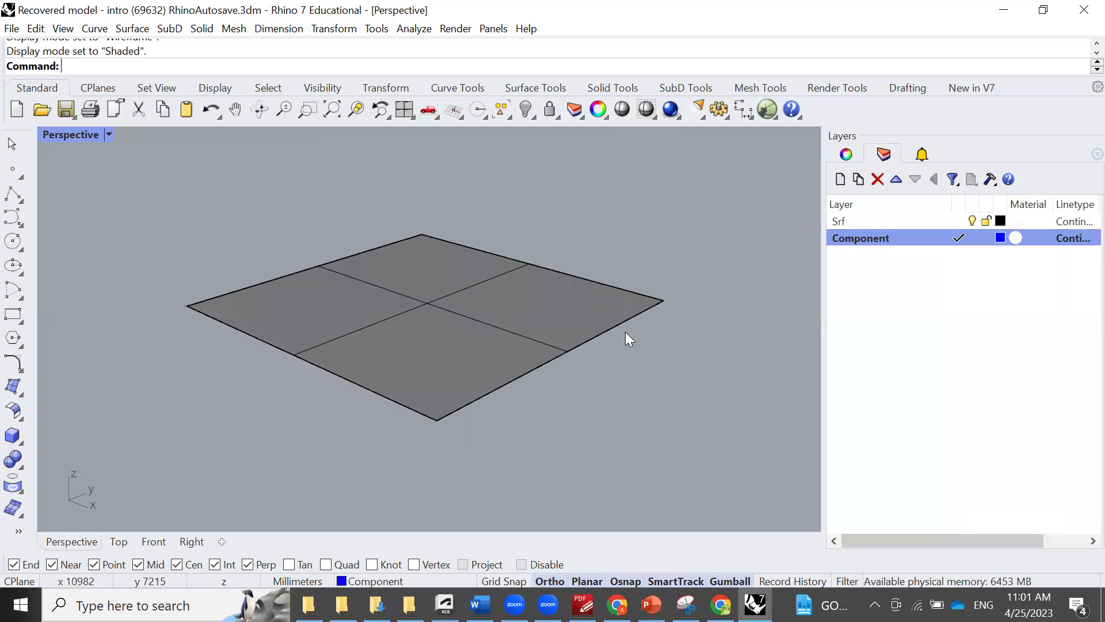
right_click_drag(626, 331, 531, 322)
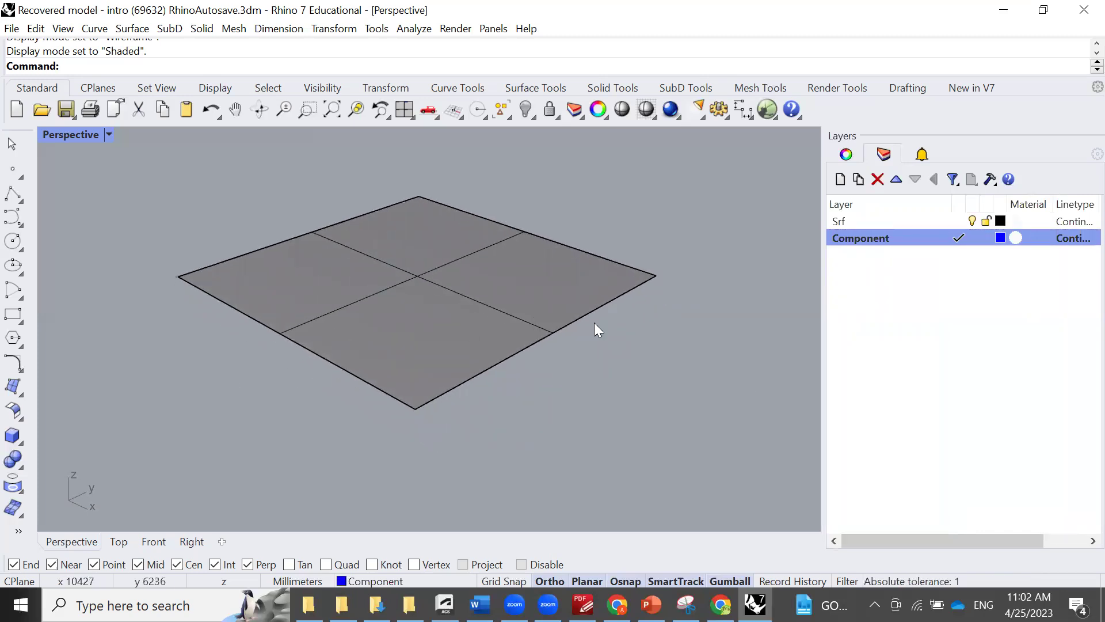
left_click(525, 297)
mouse_move(525, 297)
right_mouse_down()
mouse_move(506, 275)
mouse_move(516, 308)
right_mouse_up()
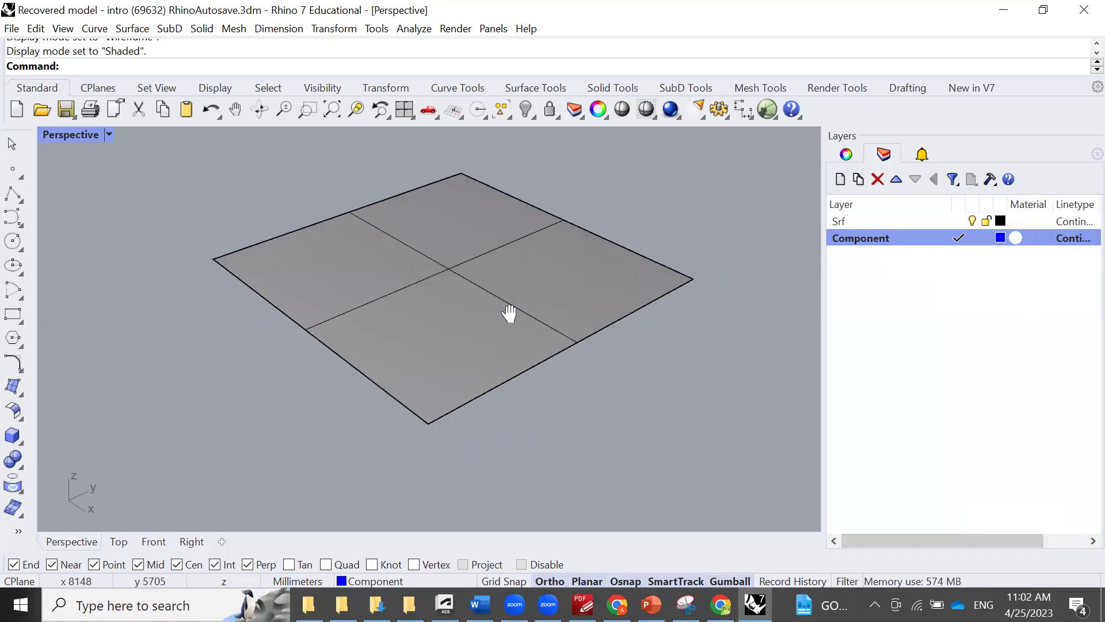
mouse_move(517, 307)
right_mouse_down()
mouse_move(501, 308)
mouse_move(499, 390)
right_mouse_up()
scroll(501, 309, "down", 2)
scroll(501, 309, "up", 1)
scroll(500, 308, "up", 1)
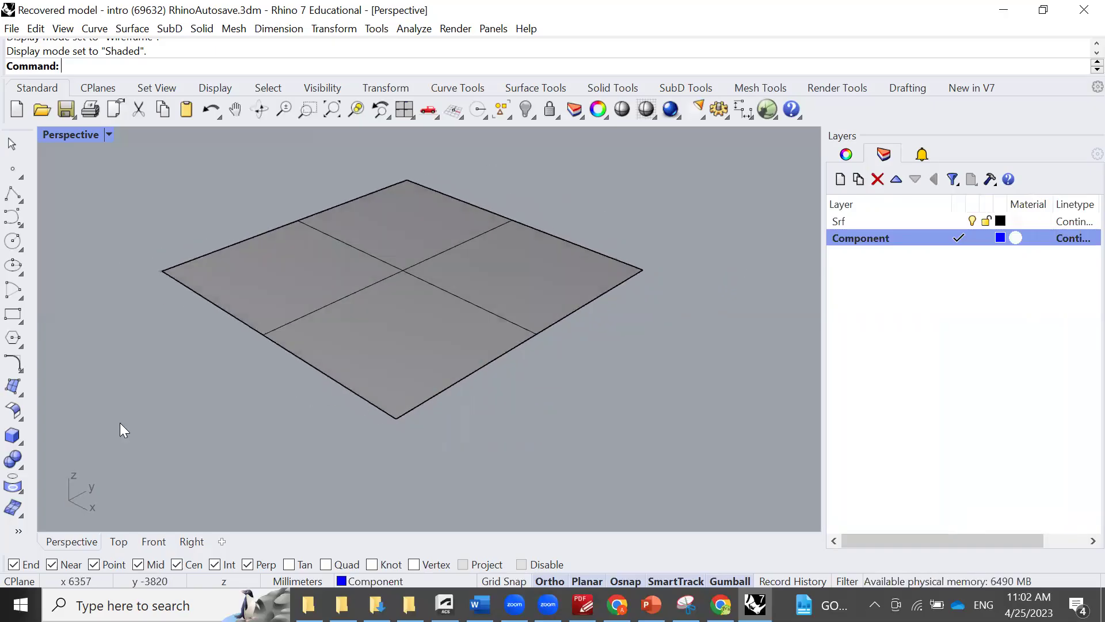
Step: Draw a small sphere by centre and diameter just beyond the plane's front corner
left_click(5, 445)
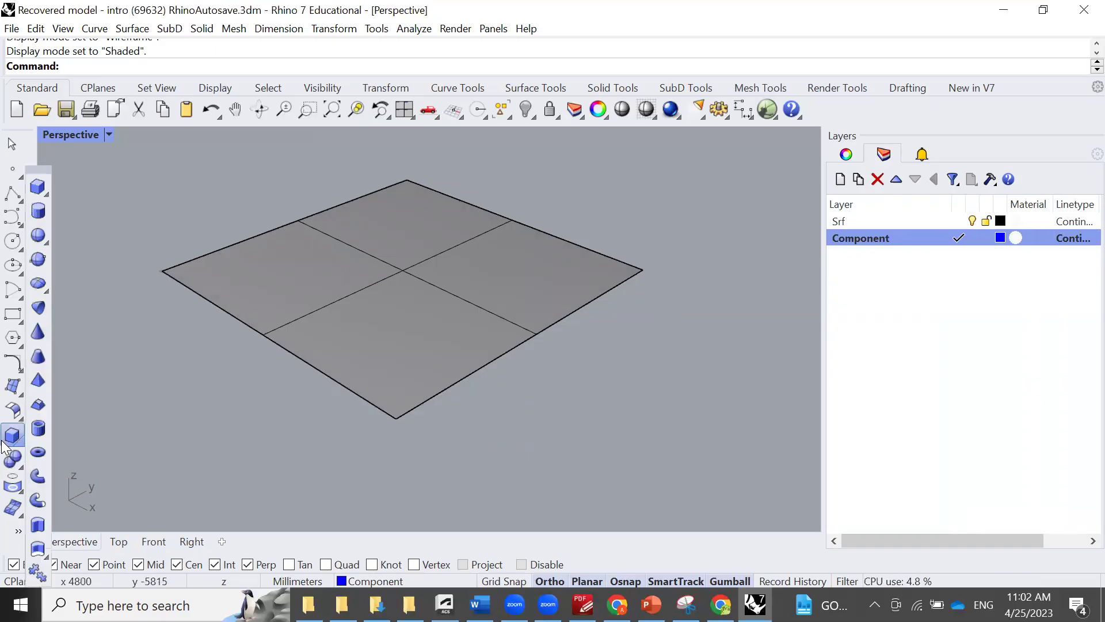
left_click(32, 239)
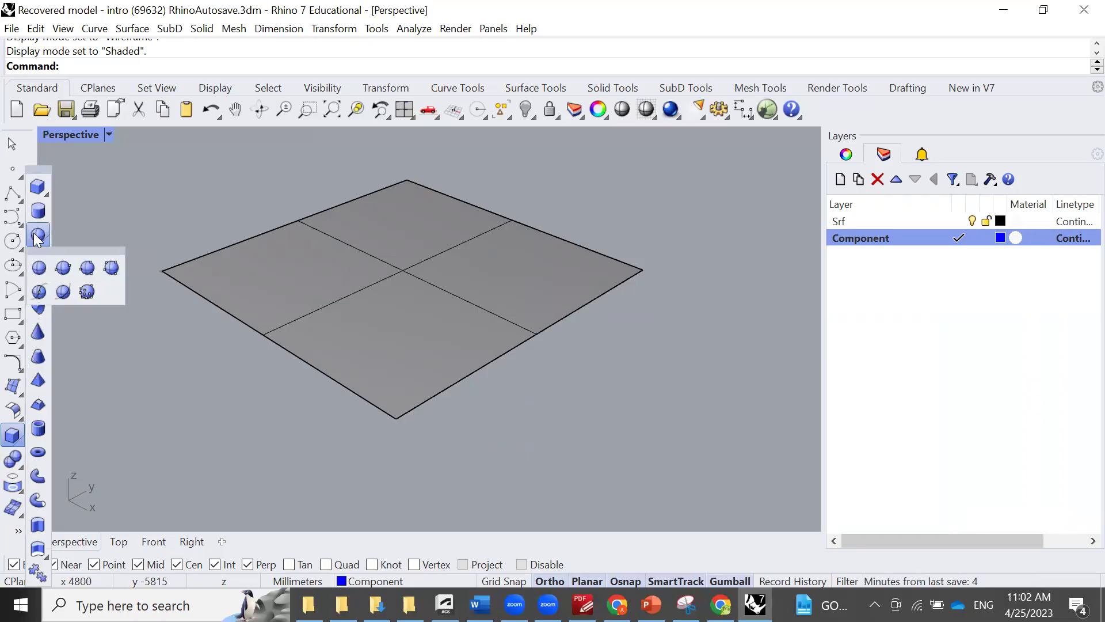
left_click(38, 239)
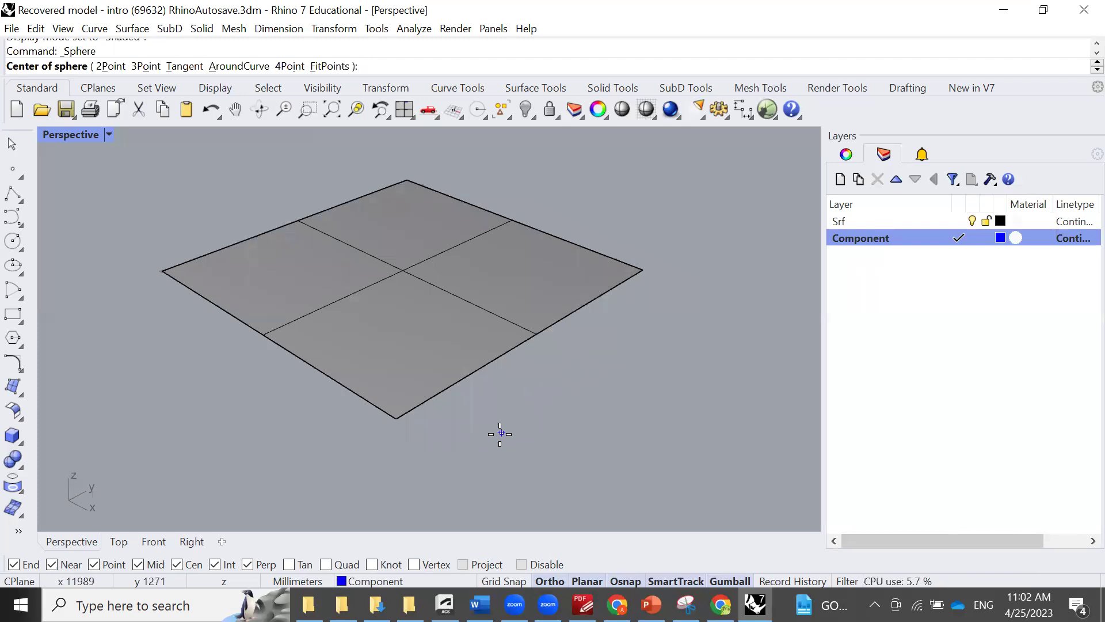
left_click(483, 459)
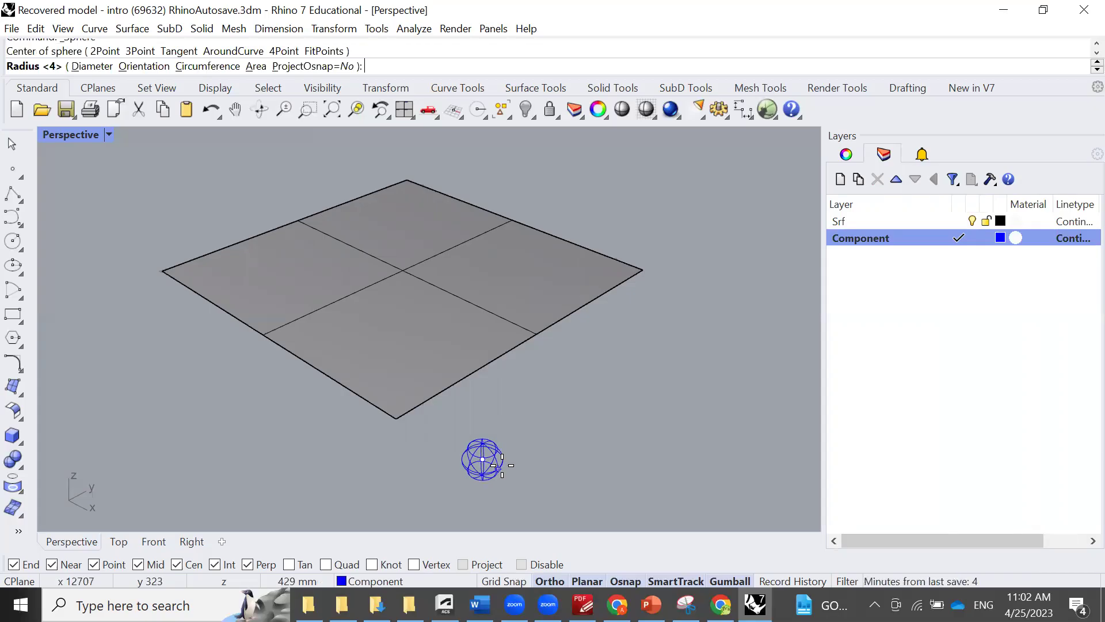
type("50")
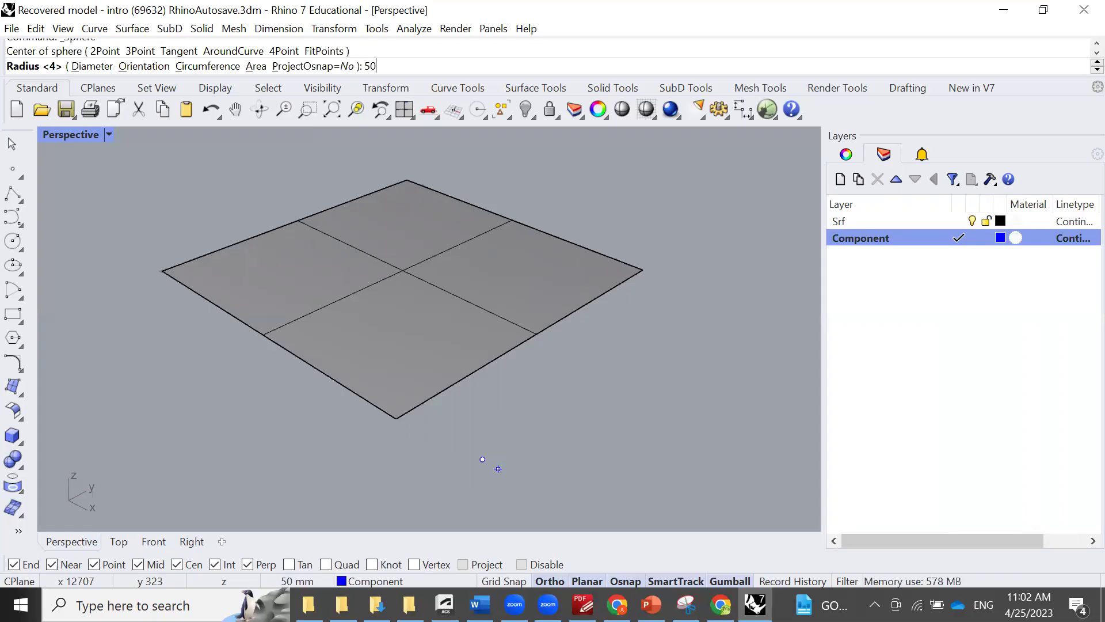
type("0")
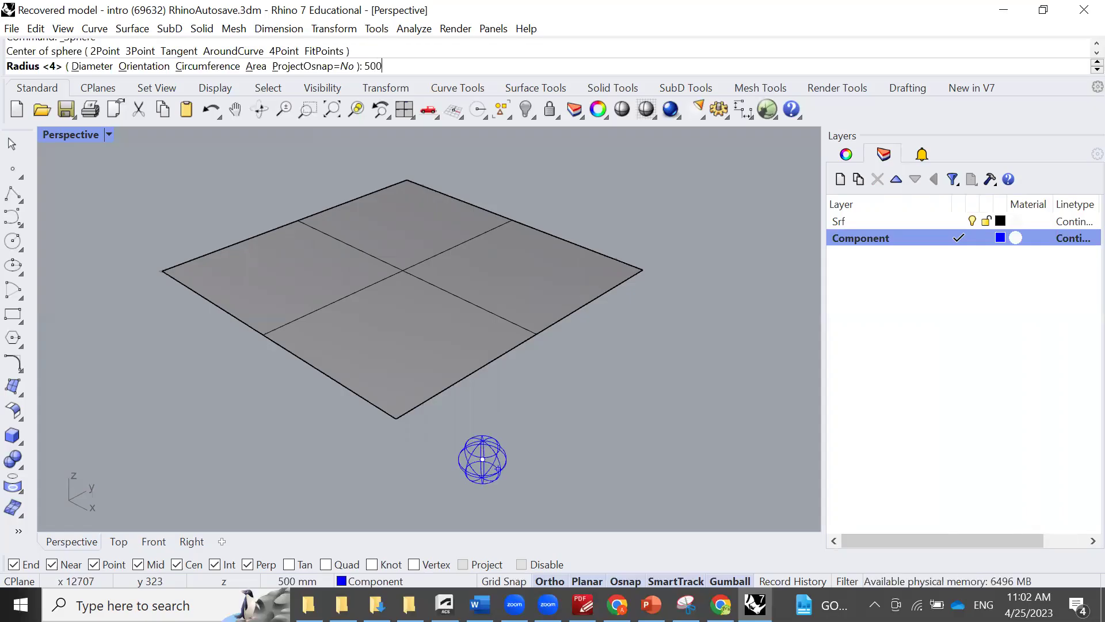
key("BackSpace")
key("BackSpace")
key("BackSpace")
type("d")
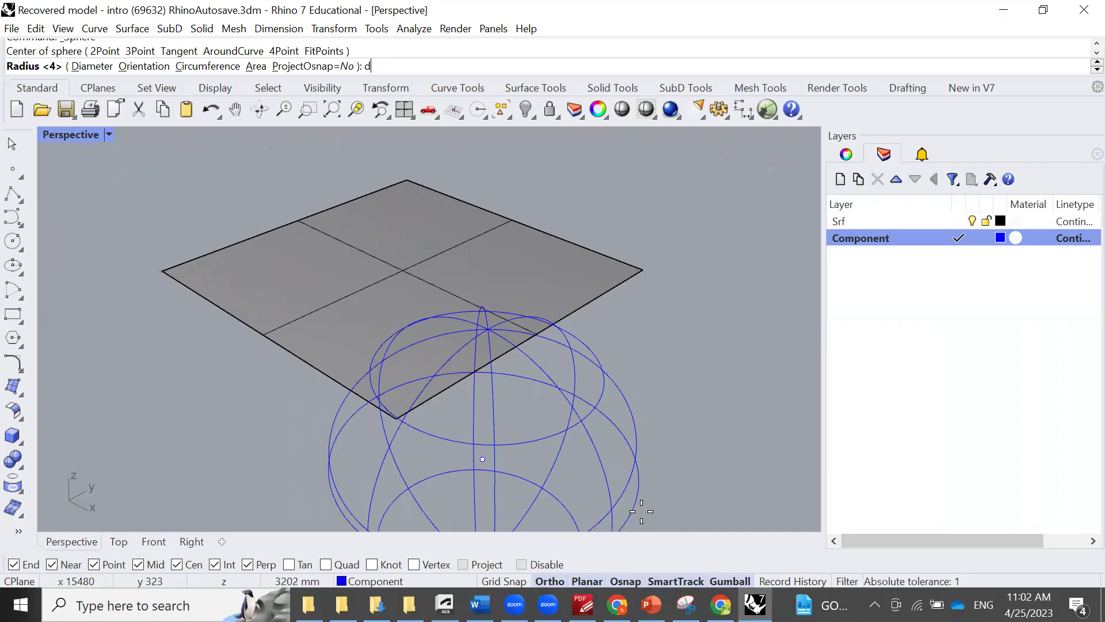
key("Return")
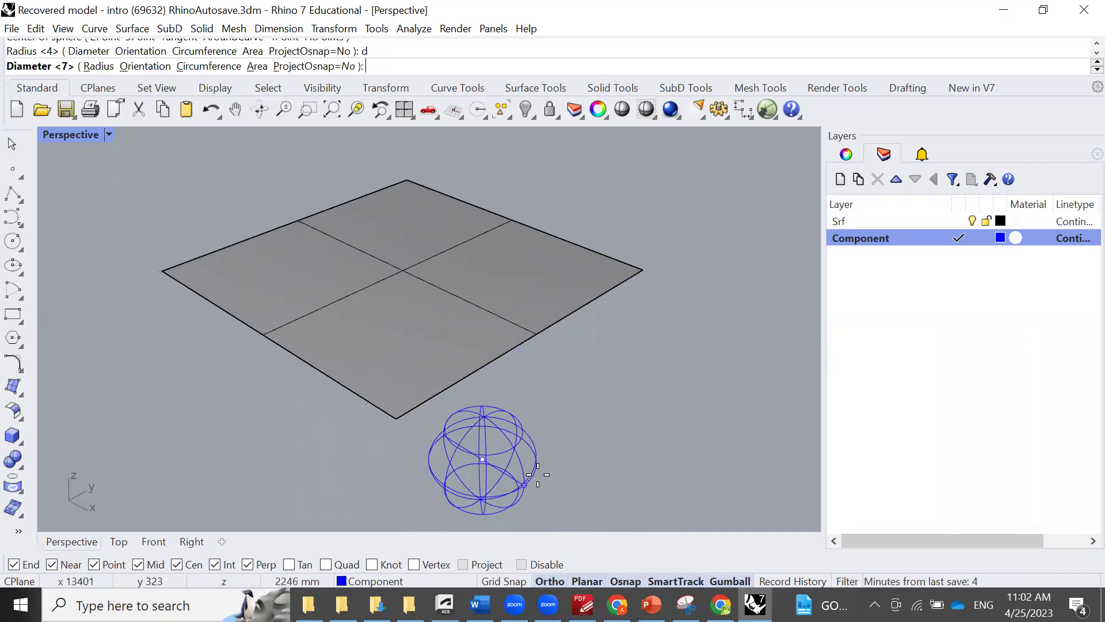
type("500")
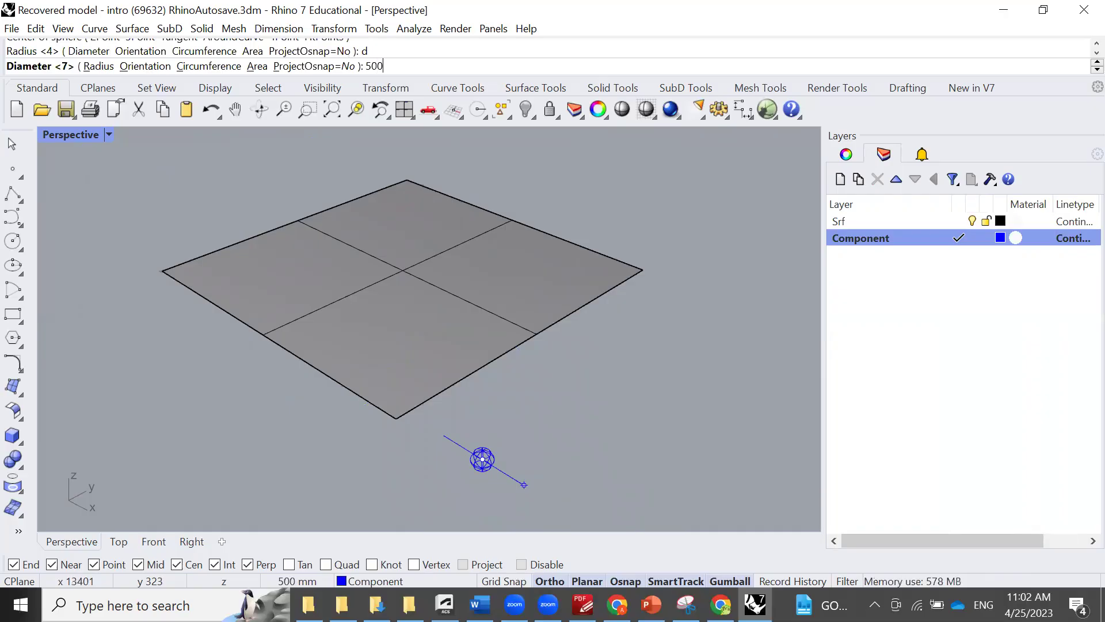
key("Return")
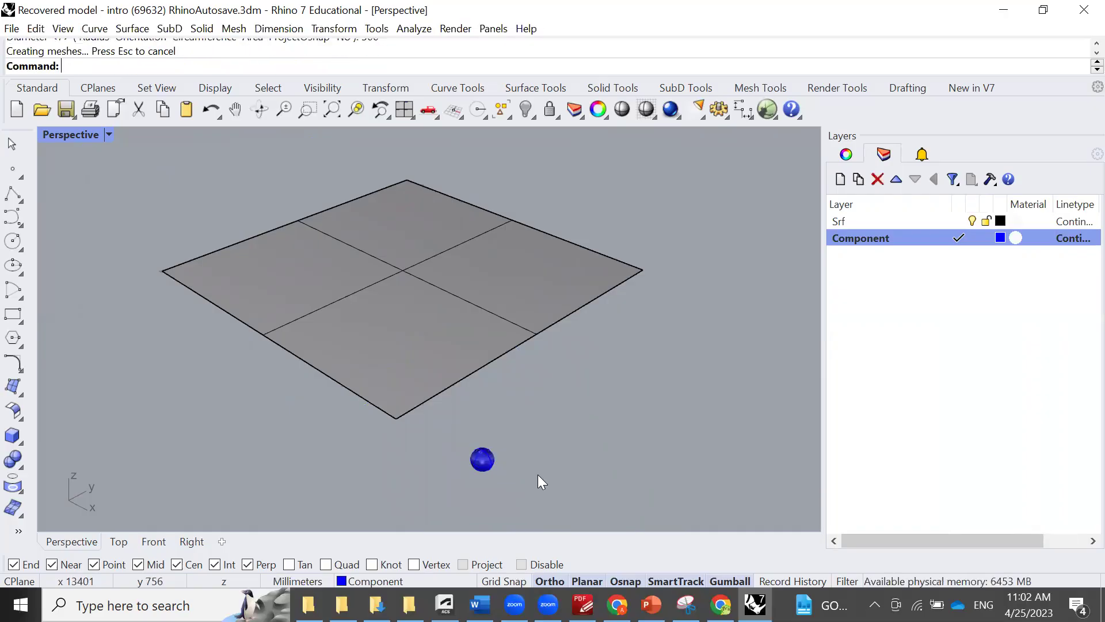
mouse_move(538, 474)
right_mouse_down()
mouse_move(542, 451)
mouse_move(508, 454)
right_mouse_up()
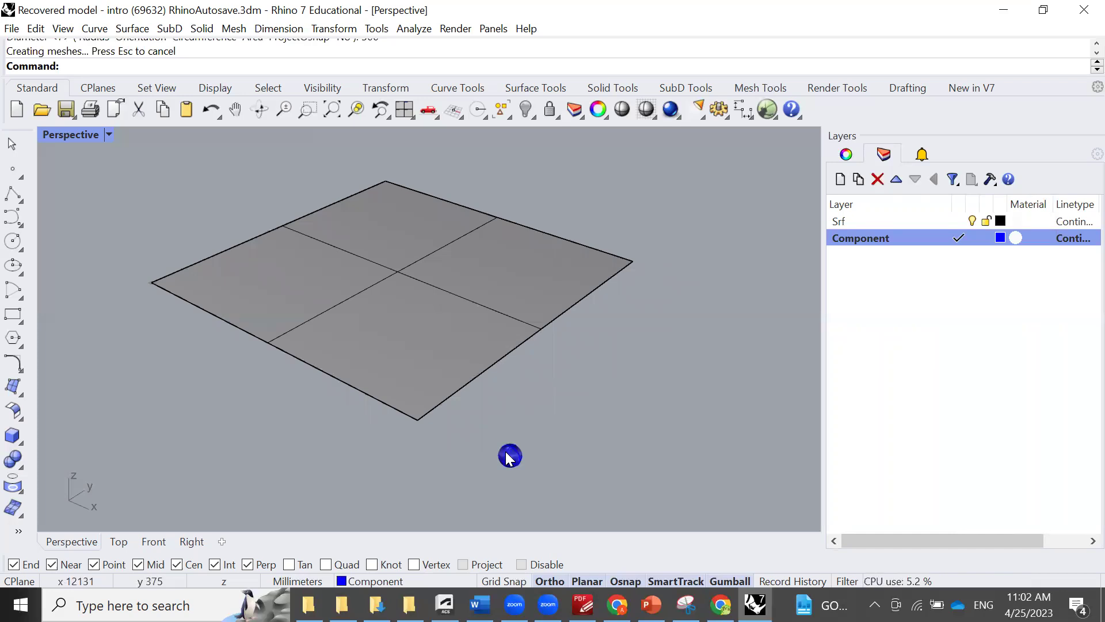
right_click_drag(447, 393, 564, 443)
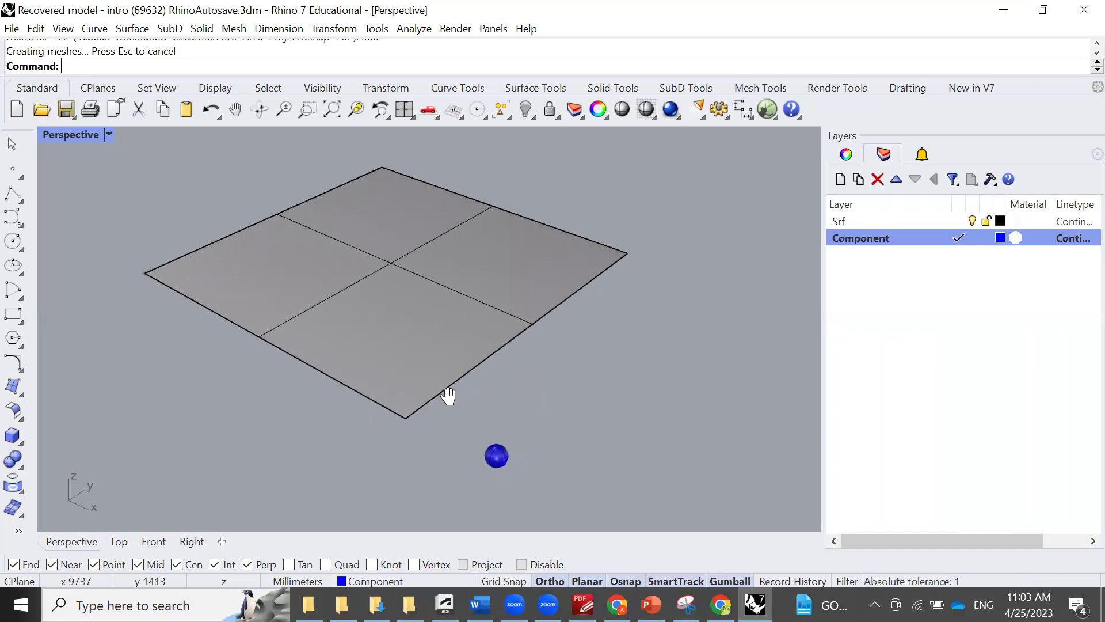
Step: Turn on Record History and start ArraySrf on the sphere, with bottom base point and upward normal
left_click(794, 581)
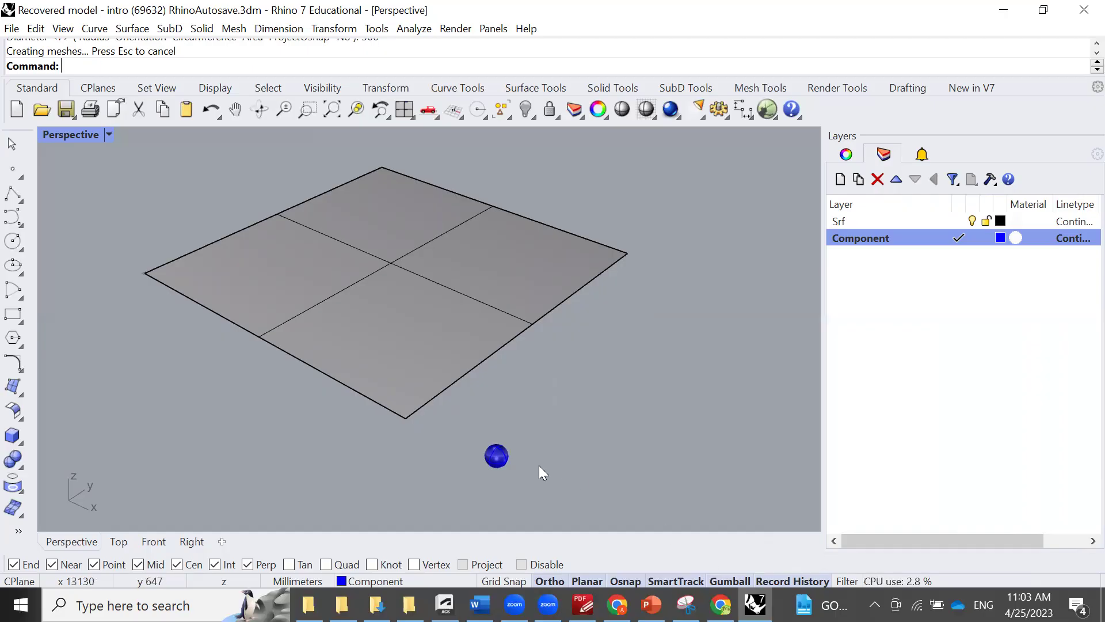
type("ar")
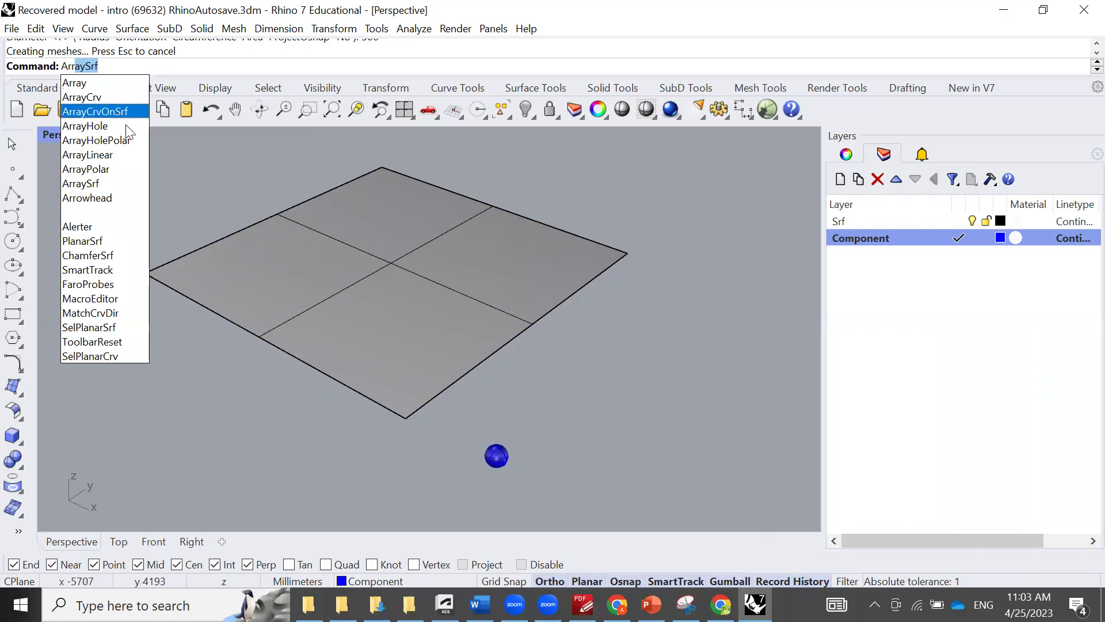
left_click(111, 180)
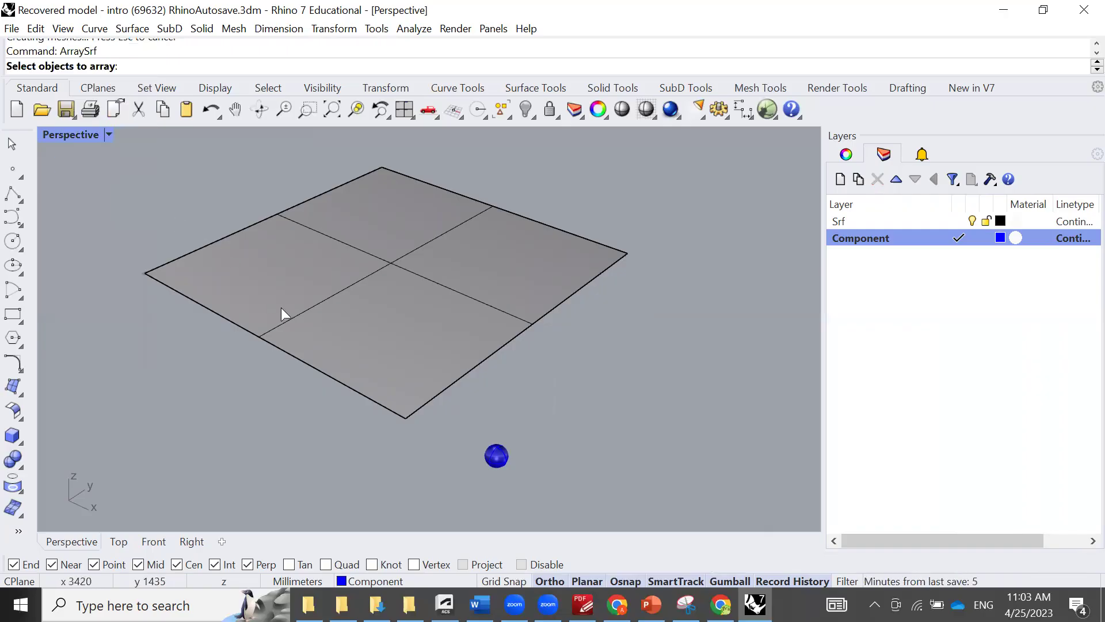
left_click(497, 458)
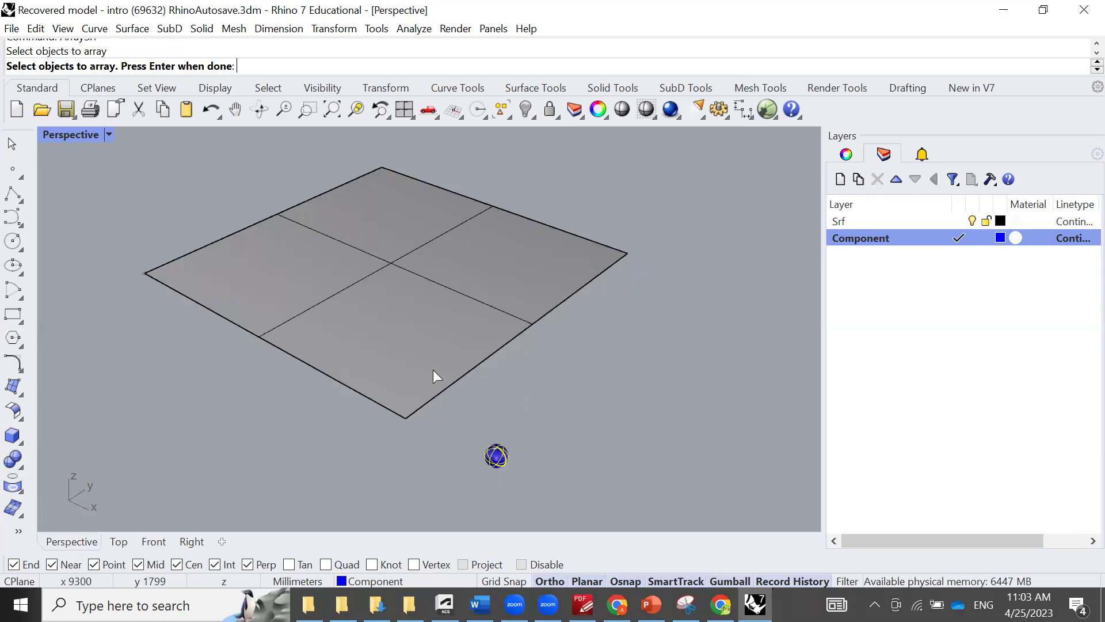
key("Return")
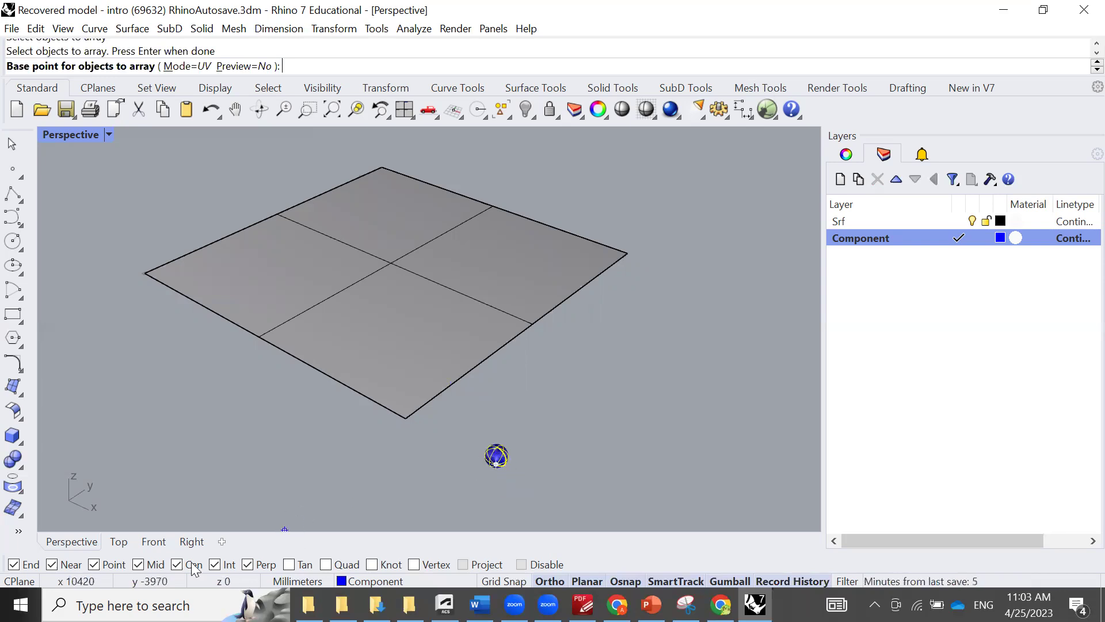
scroll(499, 456, "up", 3)
scroll(511, 450, "up", 2)
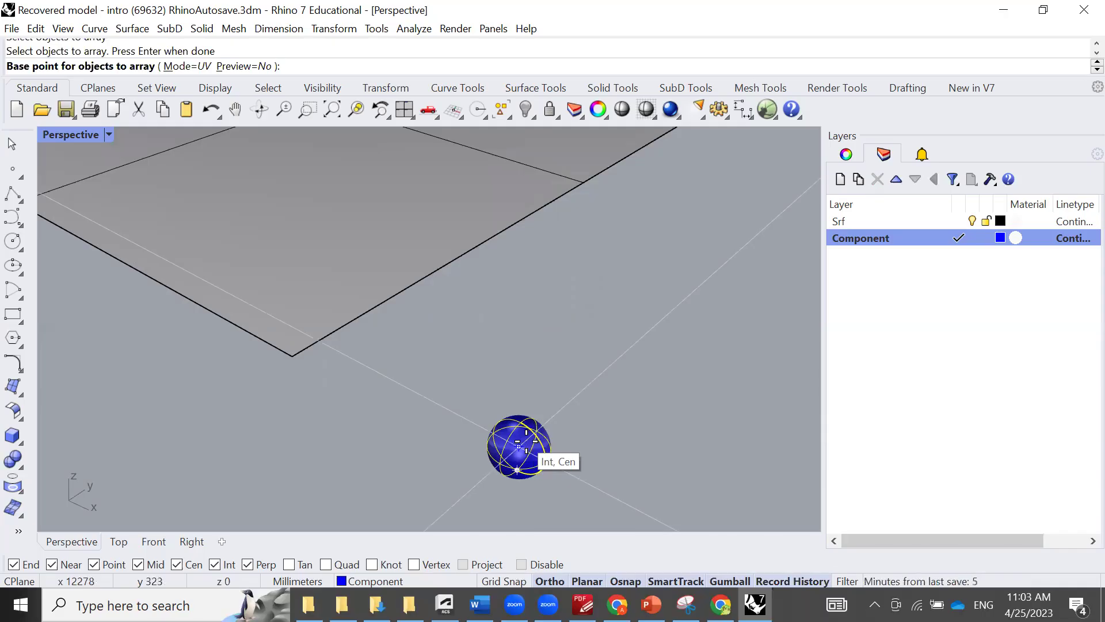
left_click(519, 442)
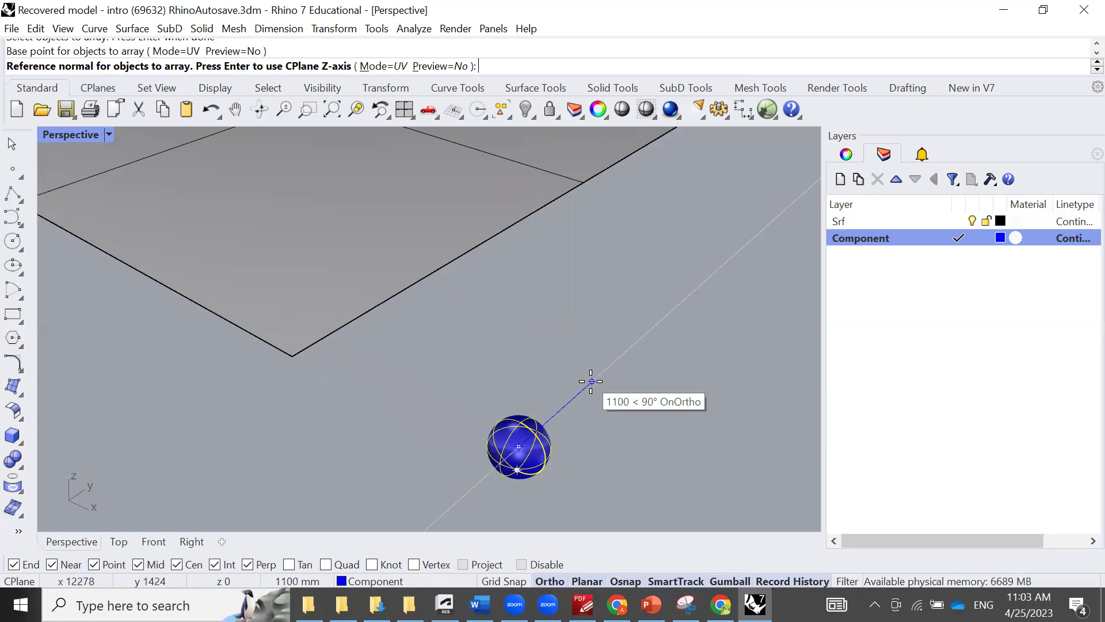
left_click(591, 381)
scroll(591, 380, "down", 3)
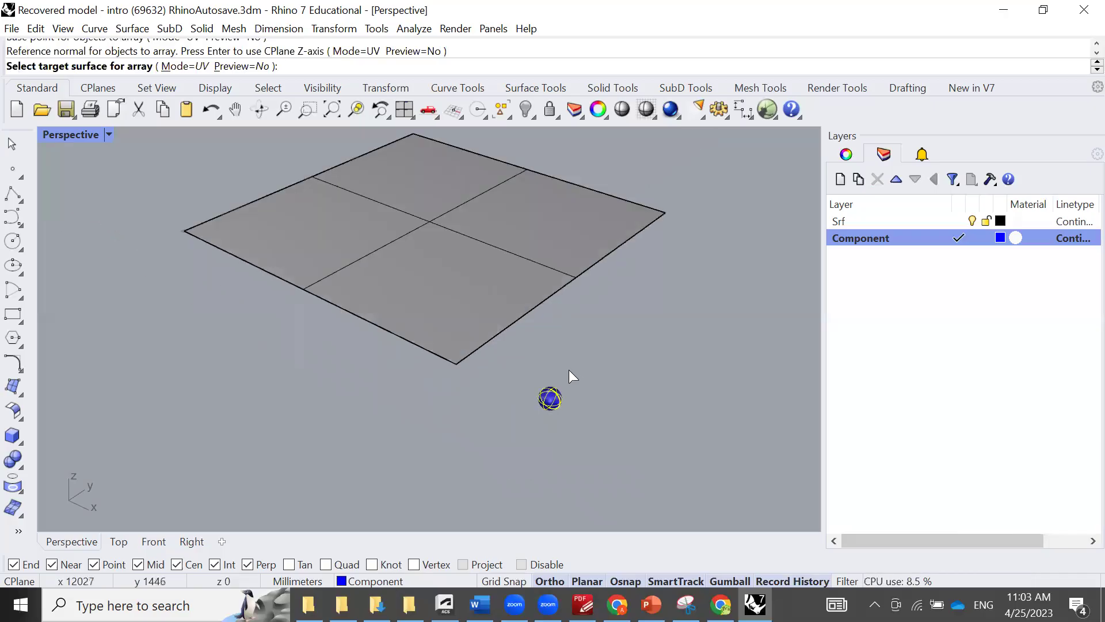
Step: Array the sphere onto the square surface with 5 copies in u and 10 in v
left_click(524, 267)
type("5")
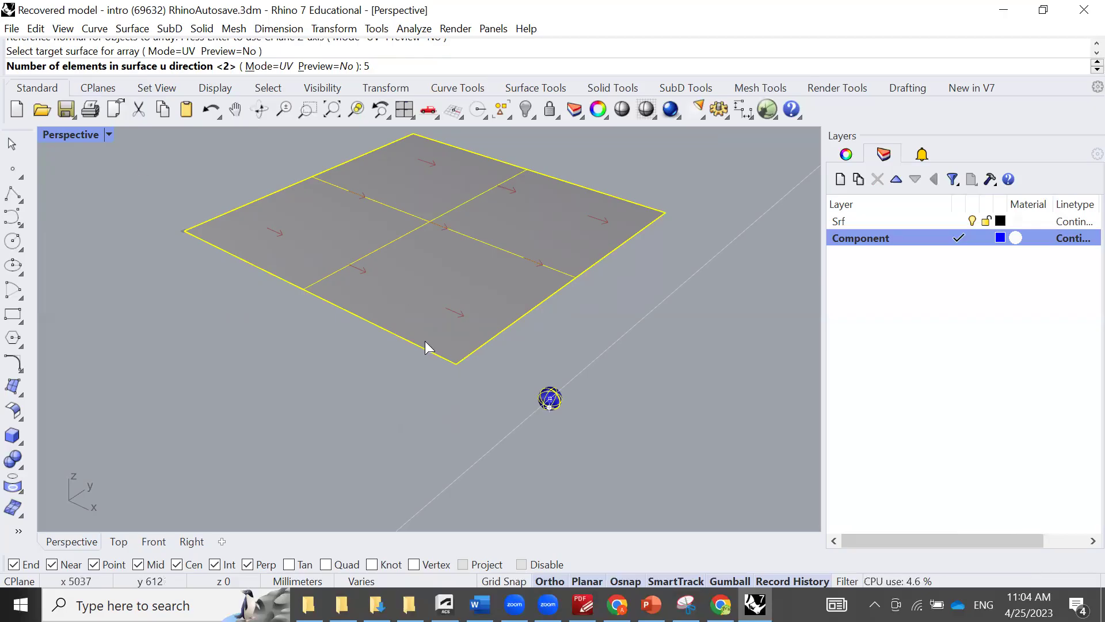
type("10")
key("Return")
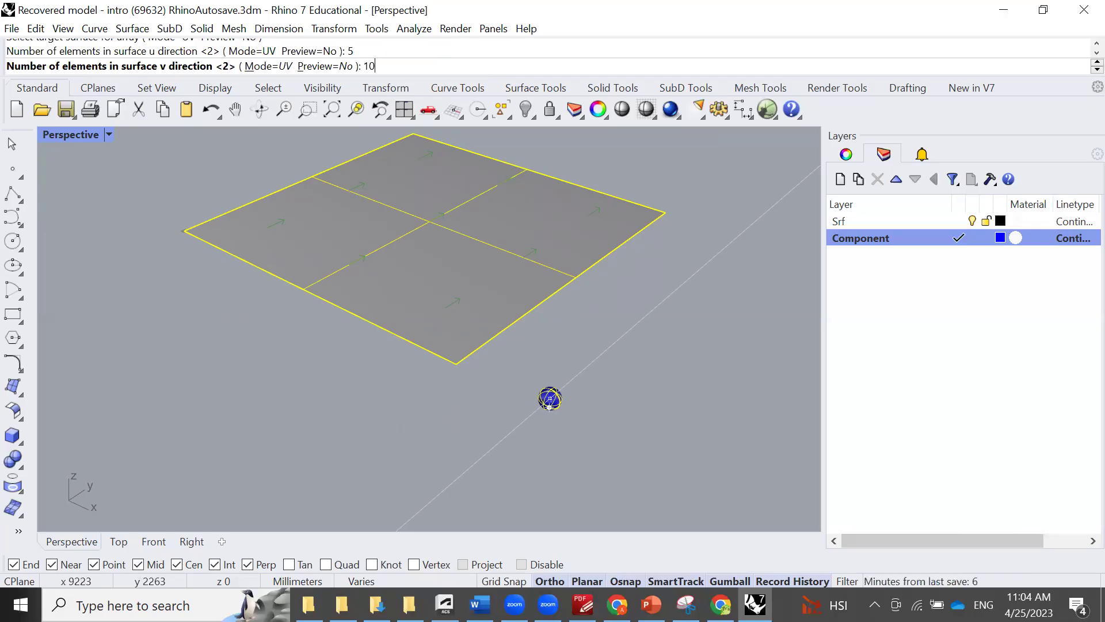
key("Return")
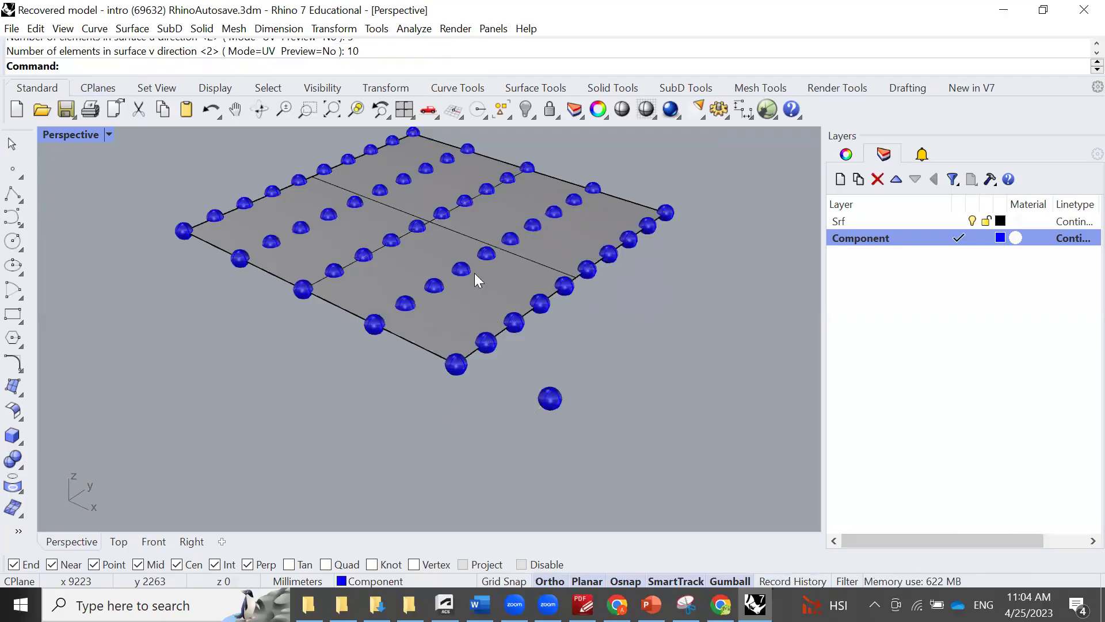
Step: Orbit to tilt the arrayed surface toward the viewer and turn on its control points
mouse_move(432, 338)
right_mouse_down()
mouse_move(444, 370)
mouse_move(196, 253)
right_mouse_up()
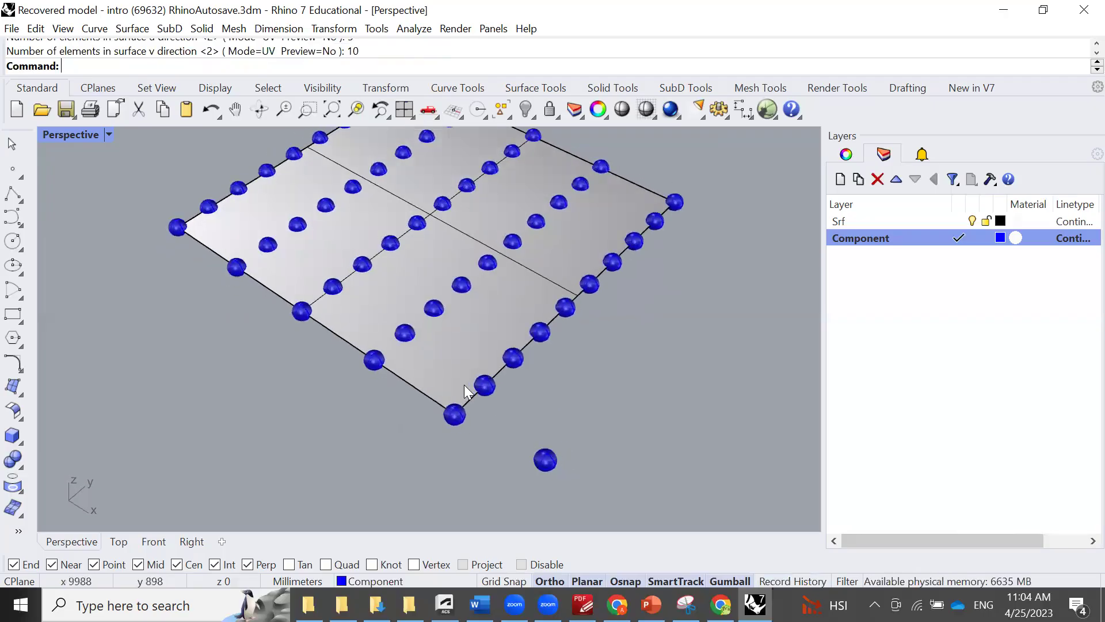
right_click_drag(464, 384, 459, 339)
mouse_move(606, 255)
right_mouse_down()
mouse_move(543, 309)
mouse_move(548, 323)
right_mouse_up()
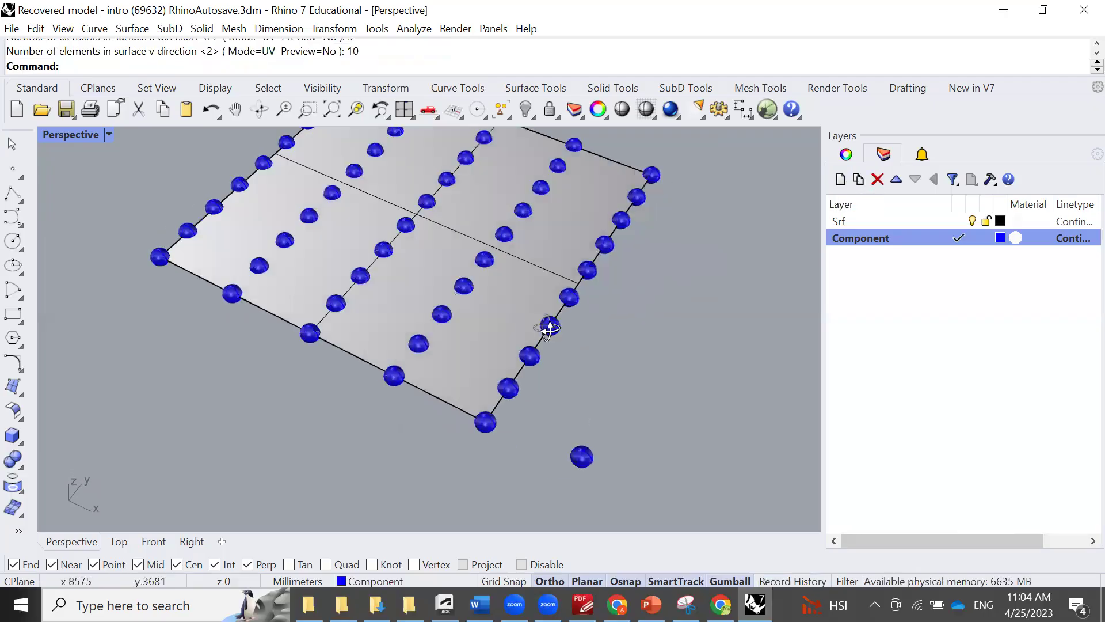
mouse_move(443, 317)
right_mouse_down()
mouse_move(433, 311)
mouse_move(436, 284)
mouse_move(489, 340)
mouse_move(485, 326)
right_mouse_up()
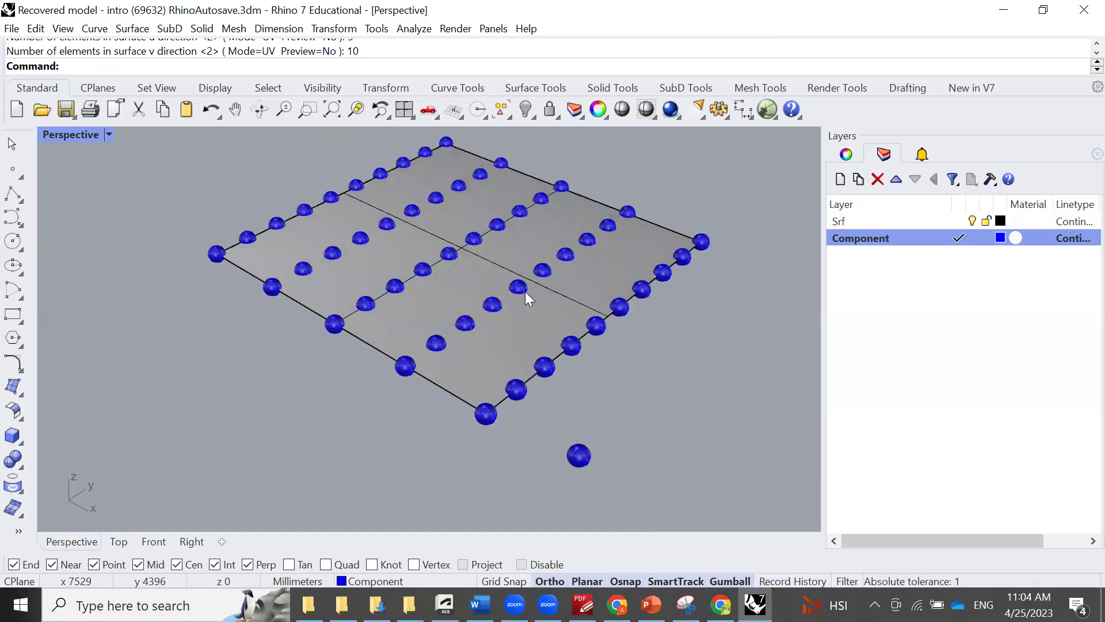
left_click(586, 302)
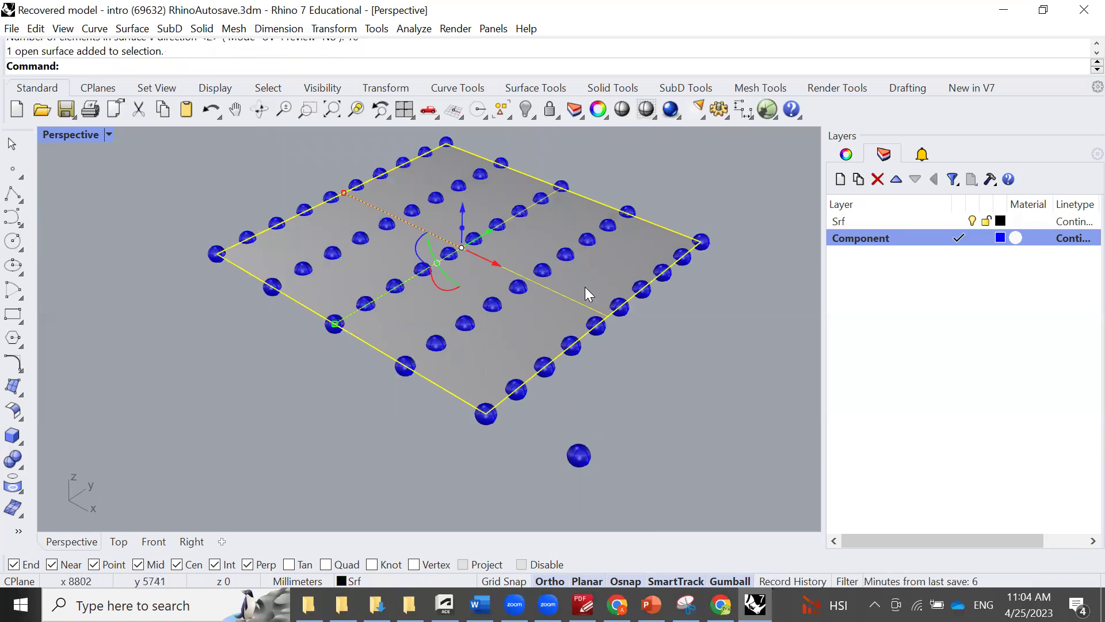
key("F10")
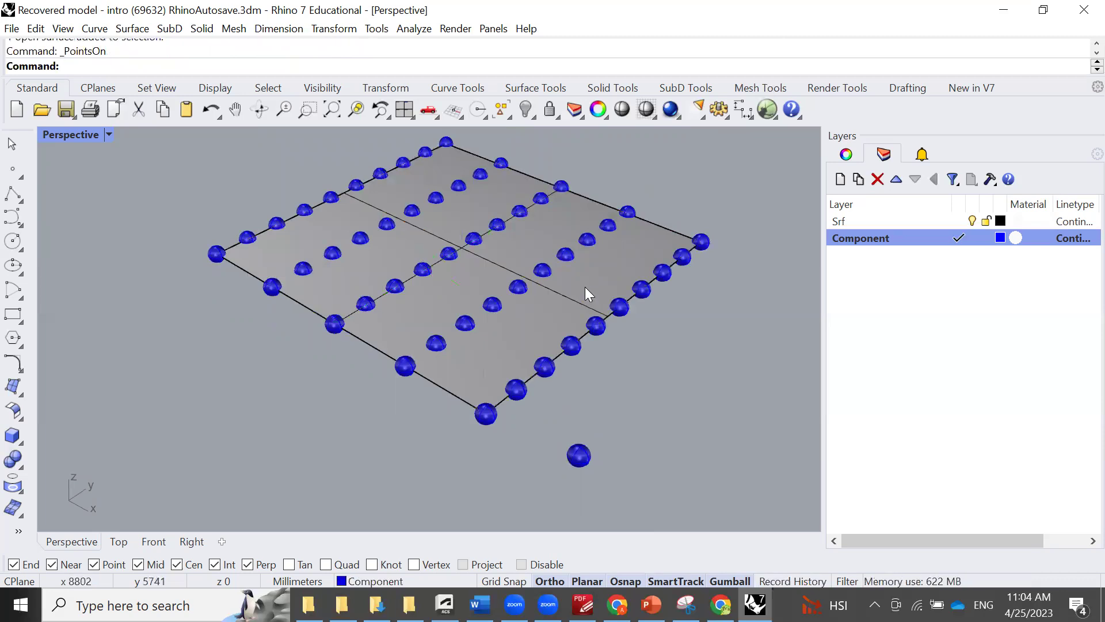
left_click(486, 409)
left_click(509, 396)
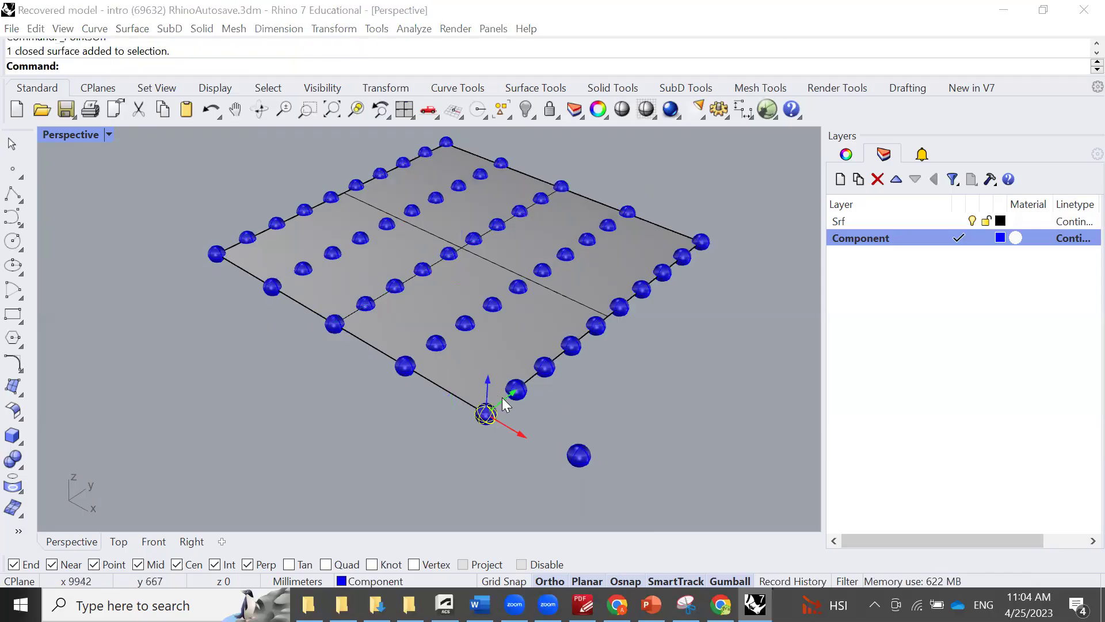
key("Escape")
left_click(462, 367)
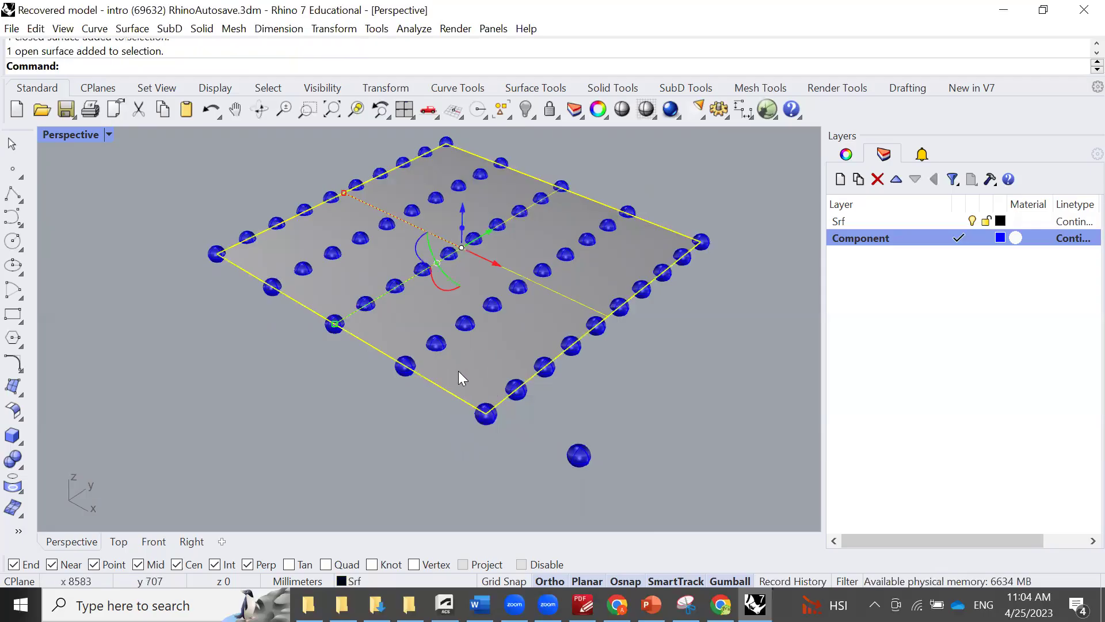
key("F10")
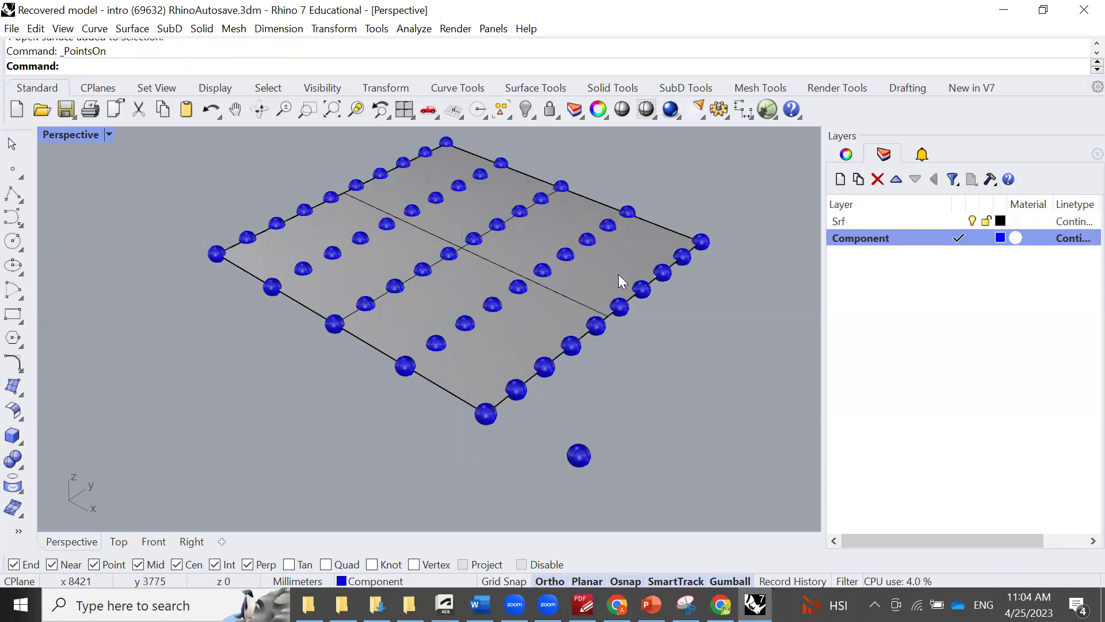
scroll(691, 229, "up", 3)
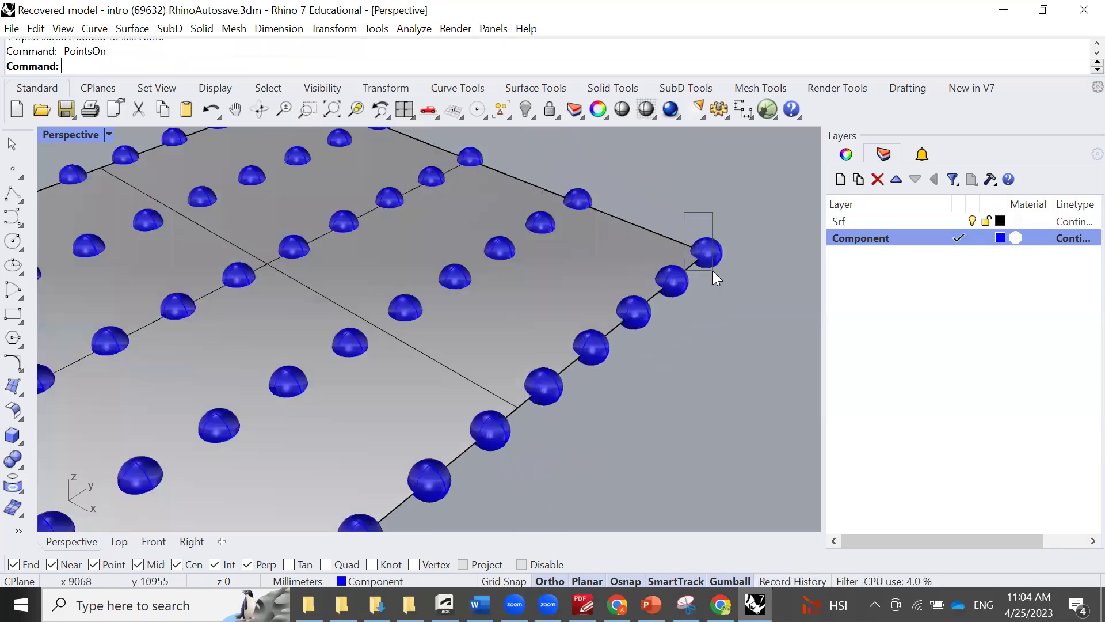
Step: Select a corner control point and raise it to warp the surface
left_click_drag(713, 270, 715, 281)
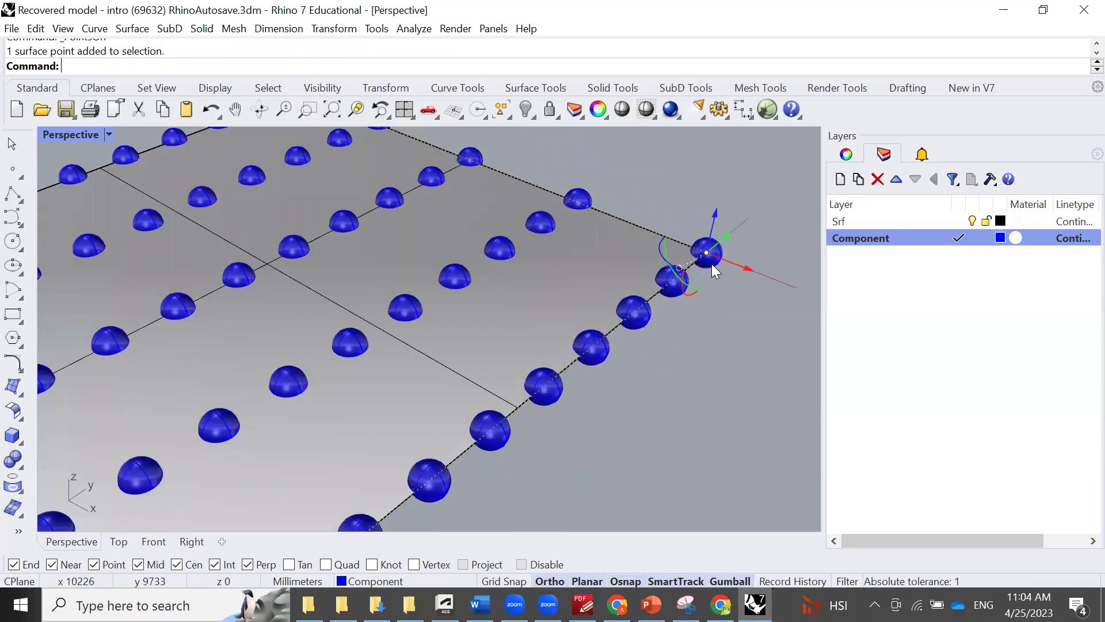
scroll(697, 265, "down", 3)
scroll(704, 263, "down", 1)
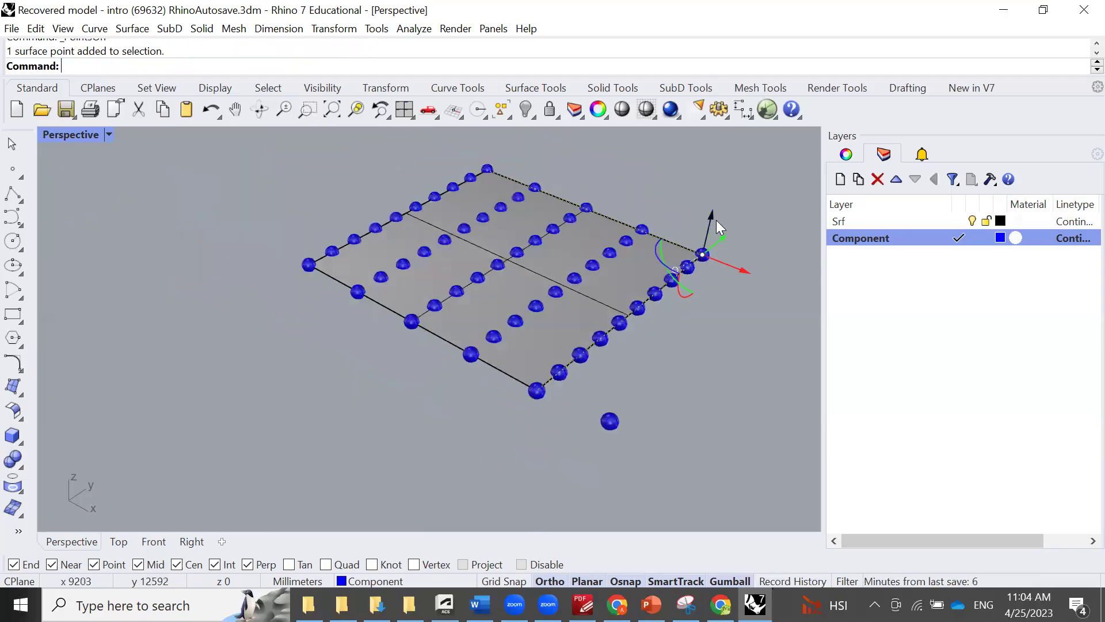
left_click_drag(716, 220, 690, 153)
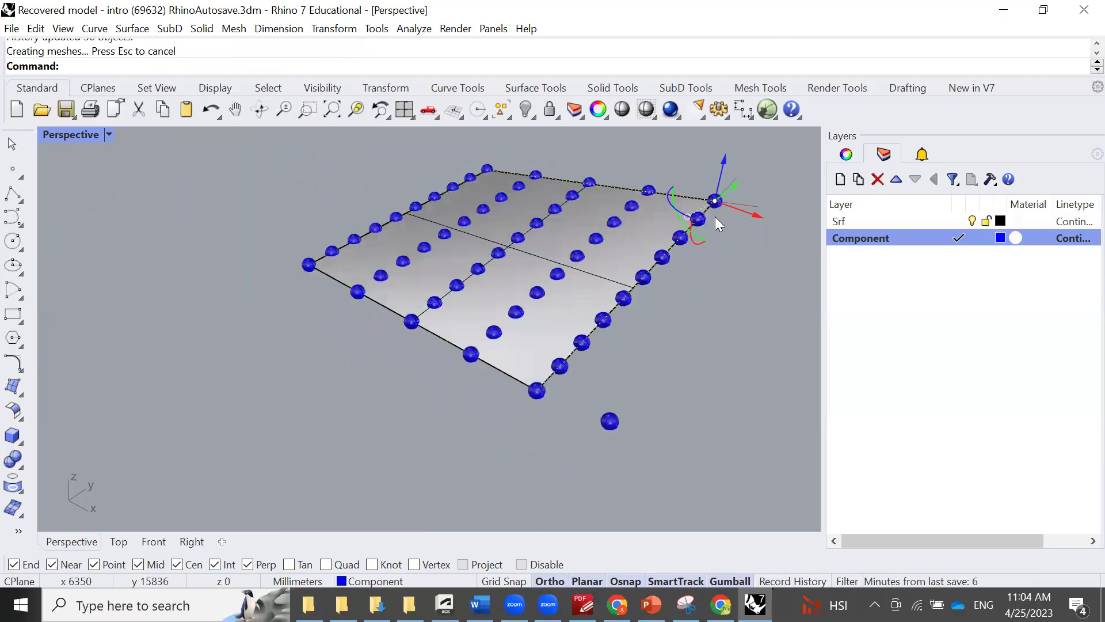
mouse_move(715, 217)
right_mouse_down()
mouse_move(592, 234)
mouse_move(651, 341)
right_mouse_up()
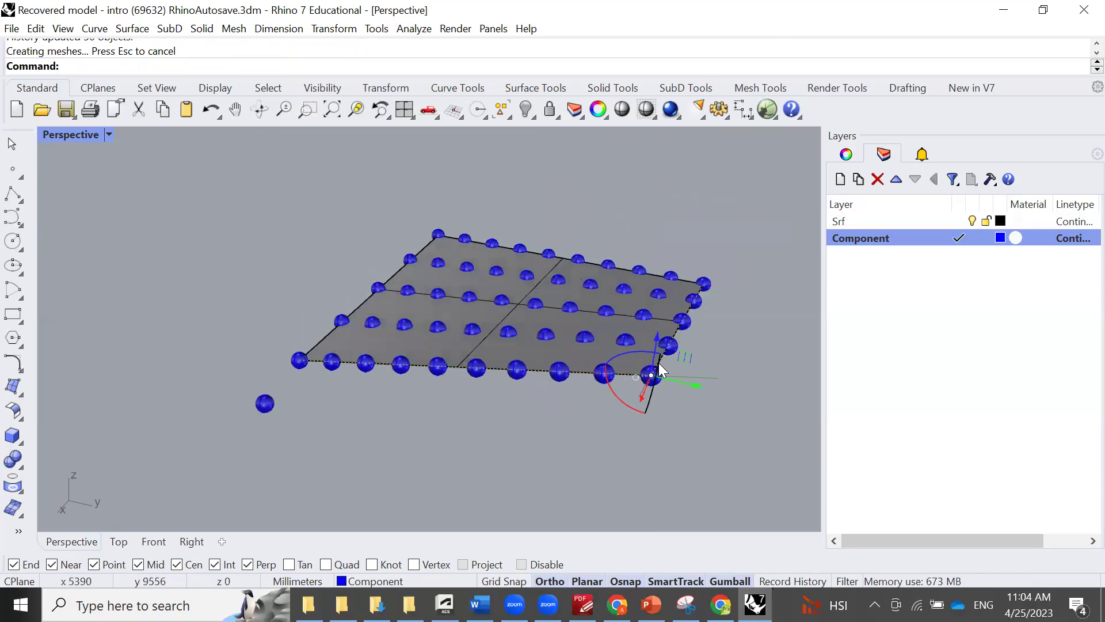
left_click_drag(651, 341, 653, 228)
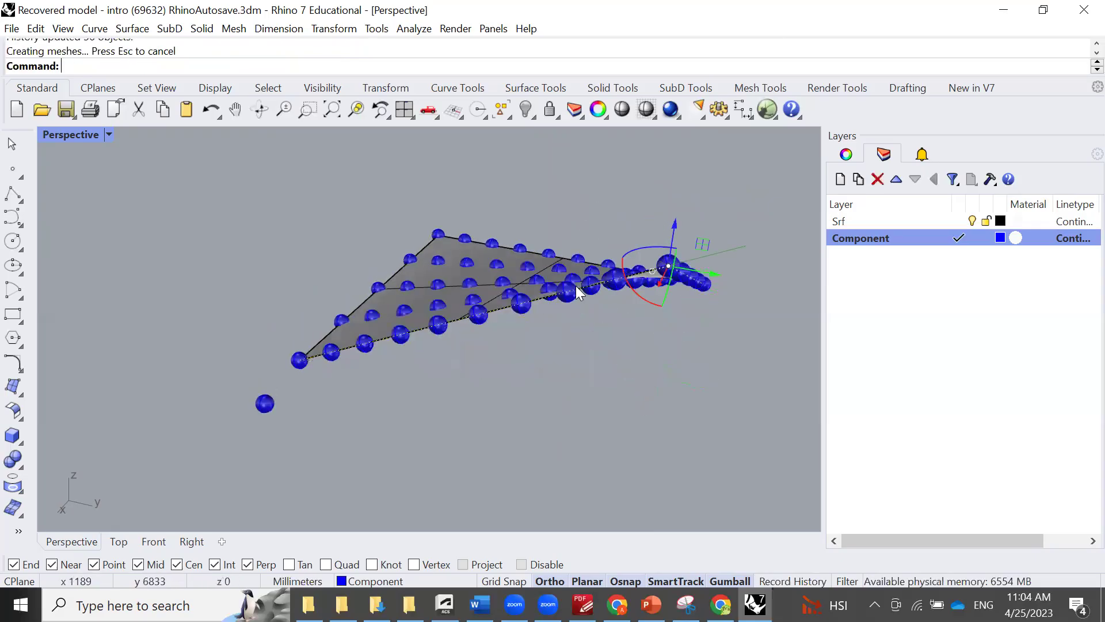
mouse_move(576, 286)
right_mouse_down()
mouse_move(587, 327)
mouse_move(523, 271)
mouse_move(476, 483)
right_mouse_up()
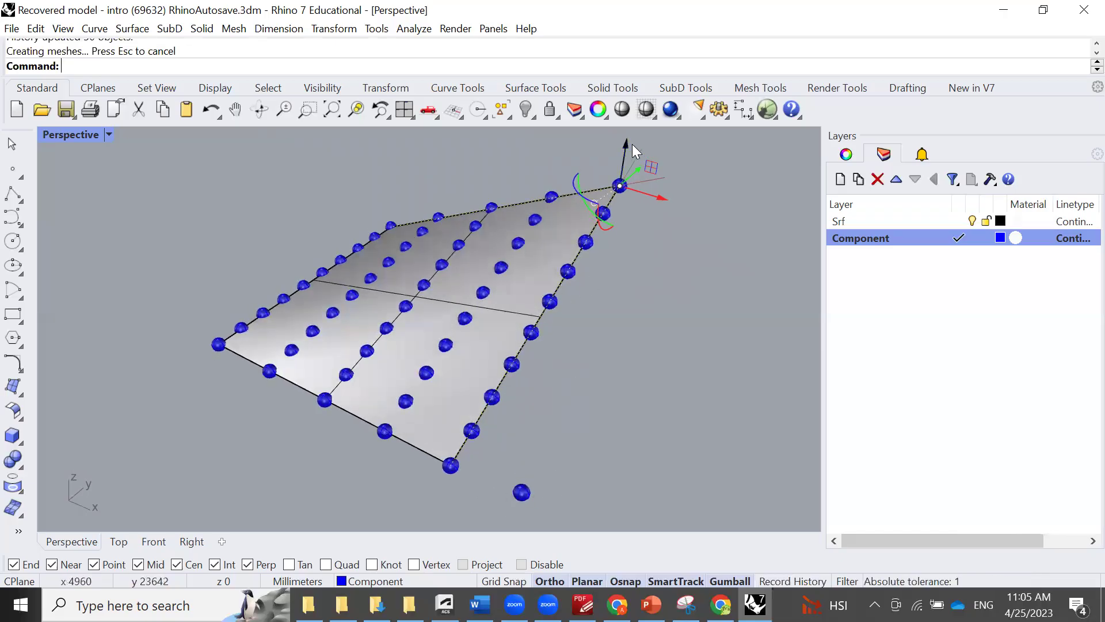
mouse_move(632, 145)
left_mouse_down()
mouse_move(633, 364)
mouse_move(586, 198)
left_mouse_up()
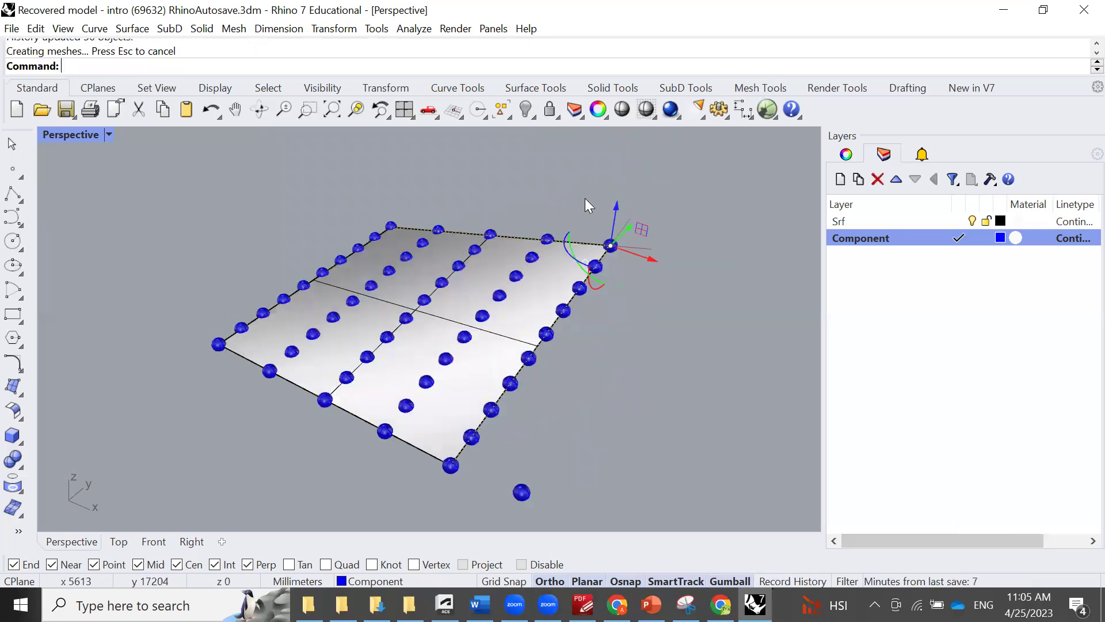
Step: Pull the corner sideways and upward, then orbit to inspect the warped surface
right_click_drag(635, 351, 649, 315)
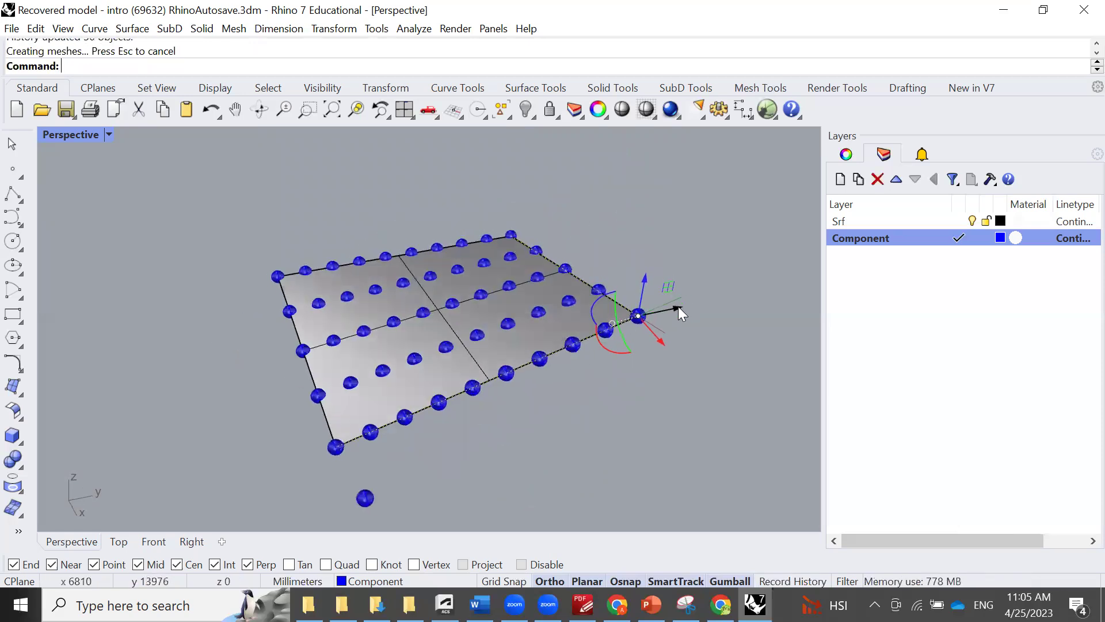
mouse_move(649, 314)
left_mouse_down()
mouse_move(545, 342)
mouse_move(614, 329)
left_mouse_up()
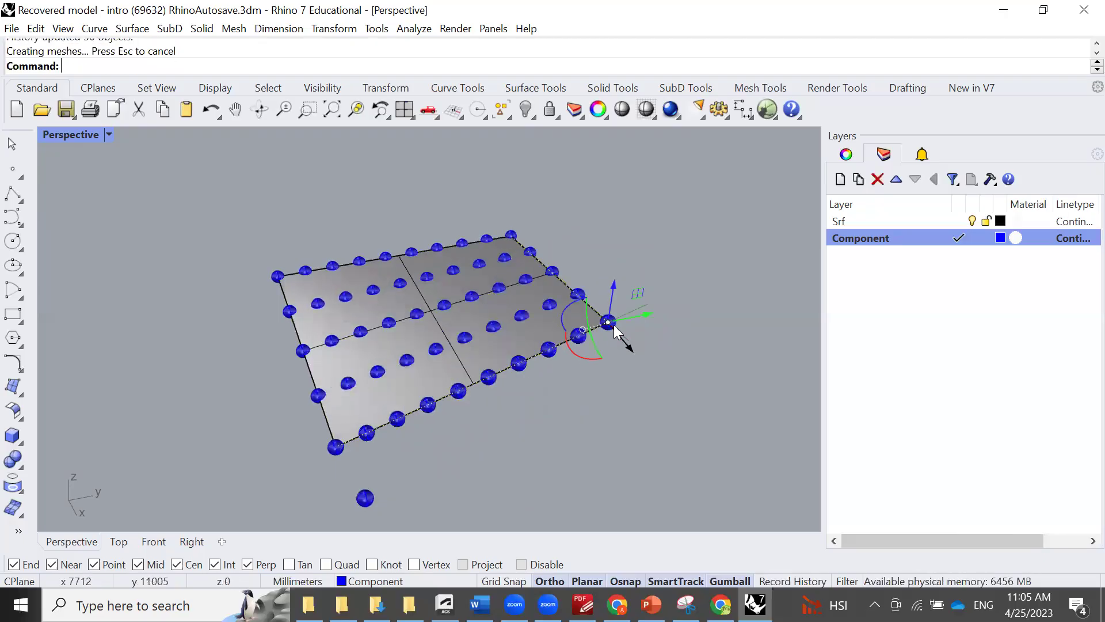
mouse_move(617, 285)
left_mouse_down()
mouse_move(643, 267)
mouse_move(500, 282)
left_mouse_up()
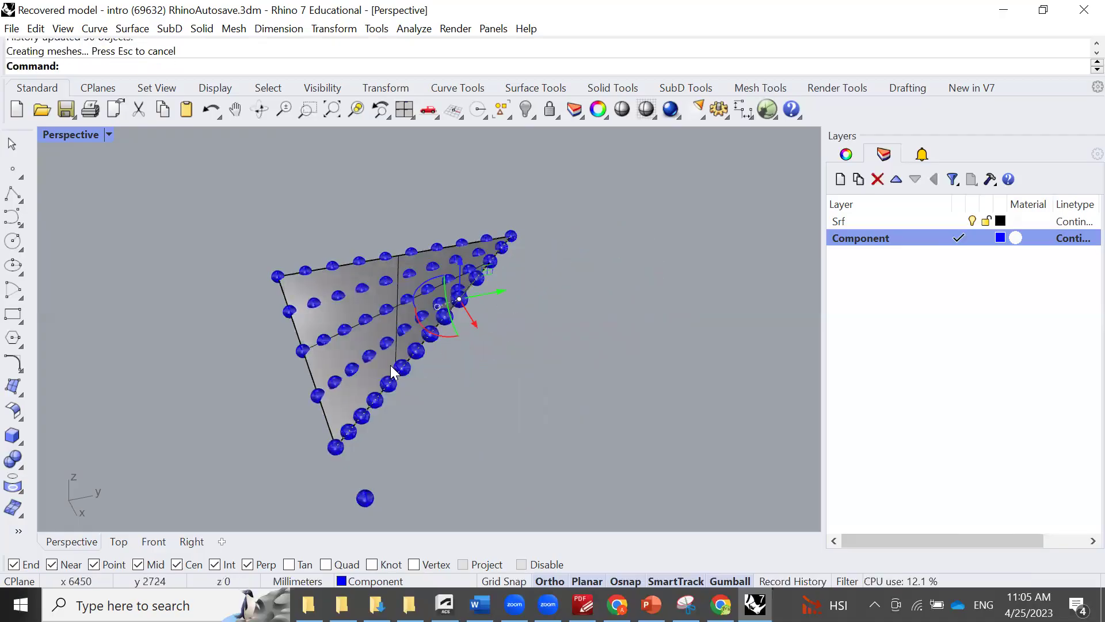
mouse_move(390, 366)
right_mouse_down()
mouse_move(462, 363)
mouse_move(343, 393)
right_mouse_up()
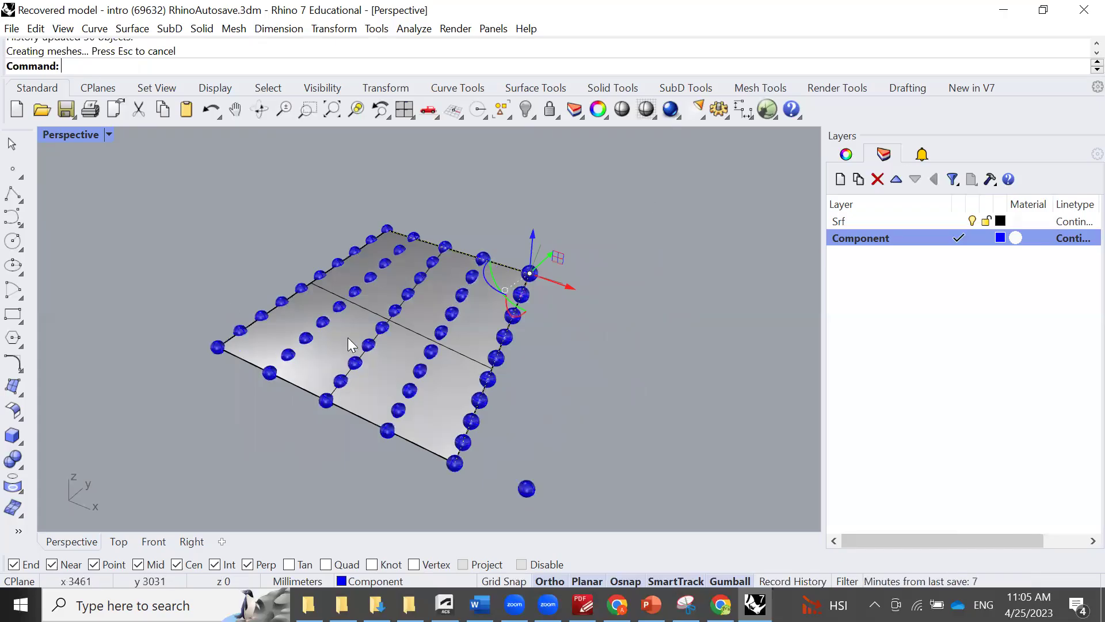
right_click_drag(359, 389, 374, 398)
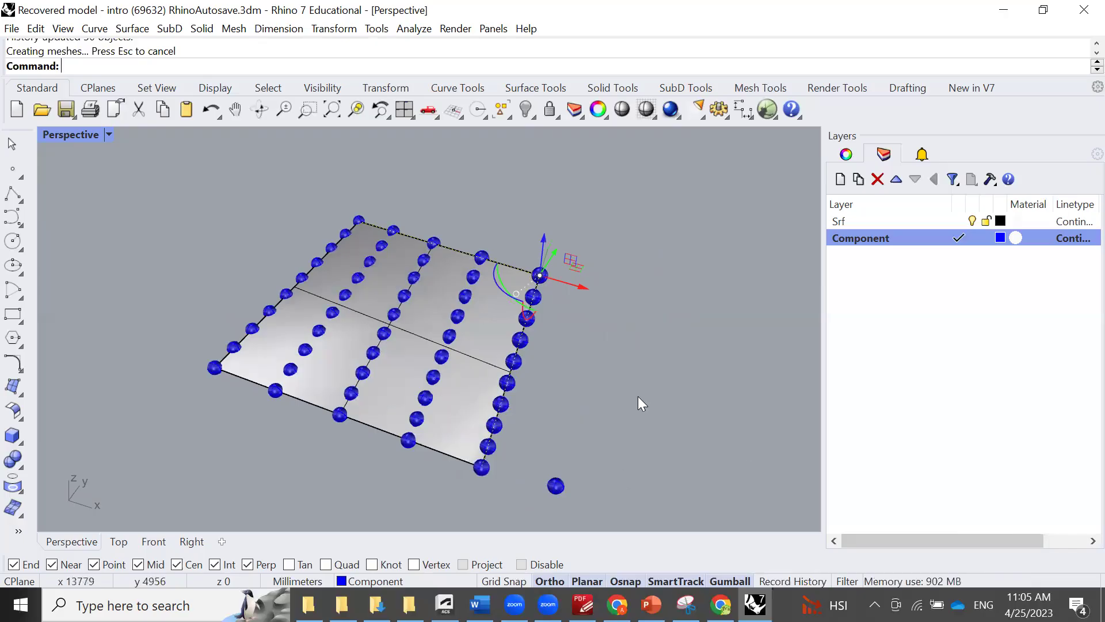
Step: Move the surface away and back, then drag a corner sphere off the array past the history warning
left_click(472, 359)
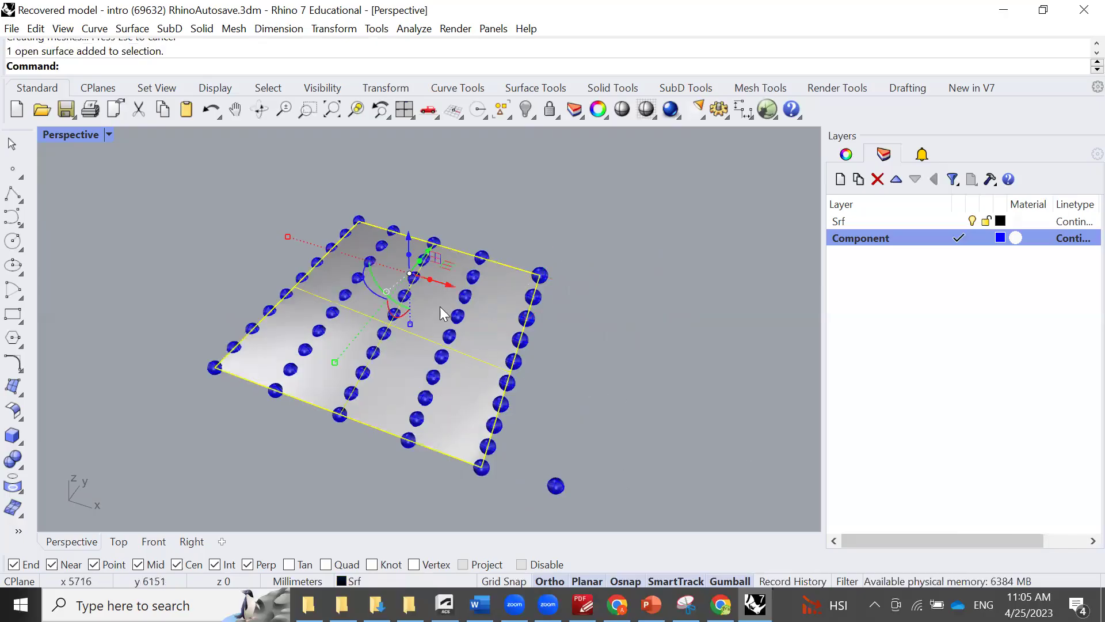
mouse_move(450, 281)
left_mouse_down()
mouse_move(591, 319)
mouse_move(378, 287)
mouse_move(449, 335)
left_mouse_up()
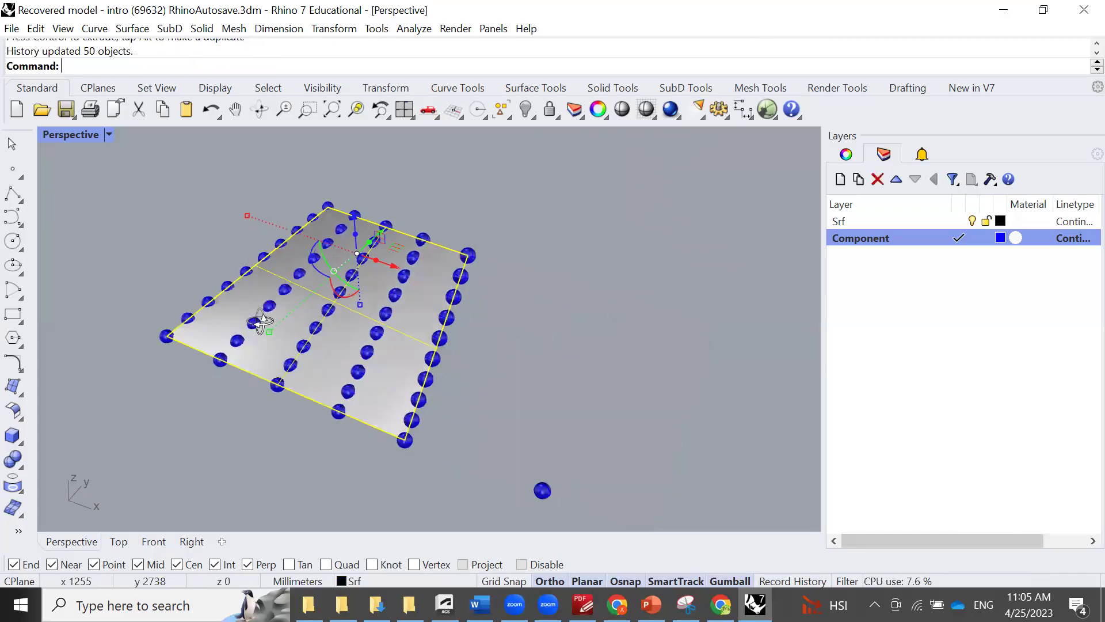
mouse_move(449, 336)
right_mouse_down()
mouse_move(350, 302)
mouse_move(512, 246)
right_mouse_up()
left_click(507, 245)
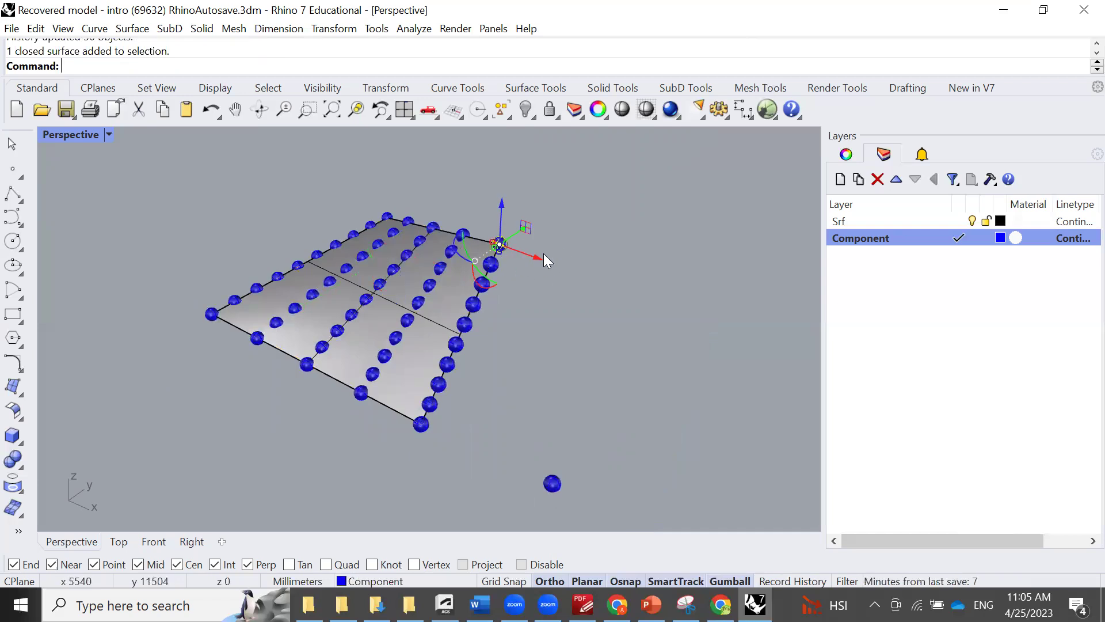
left_click_drag(542, 257, 657, 301)
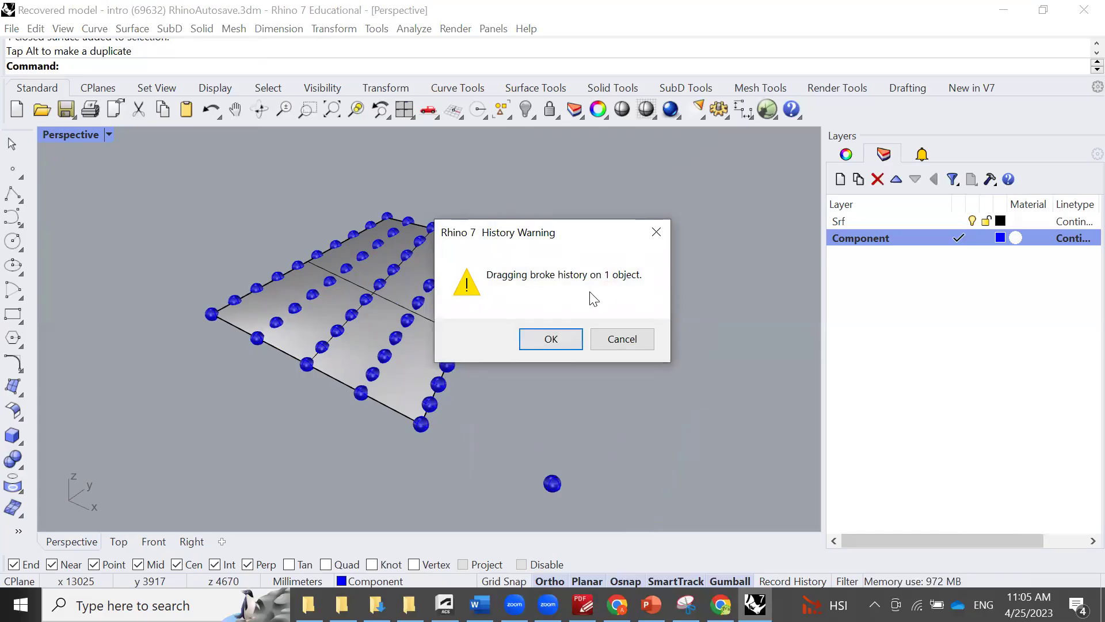
left_click(559, 345)
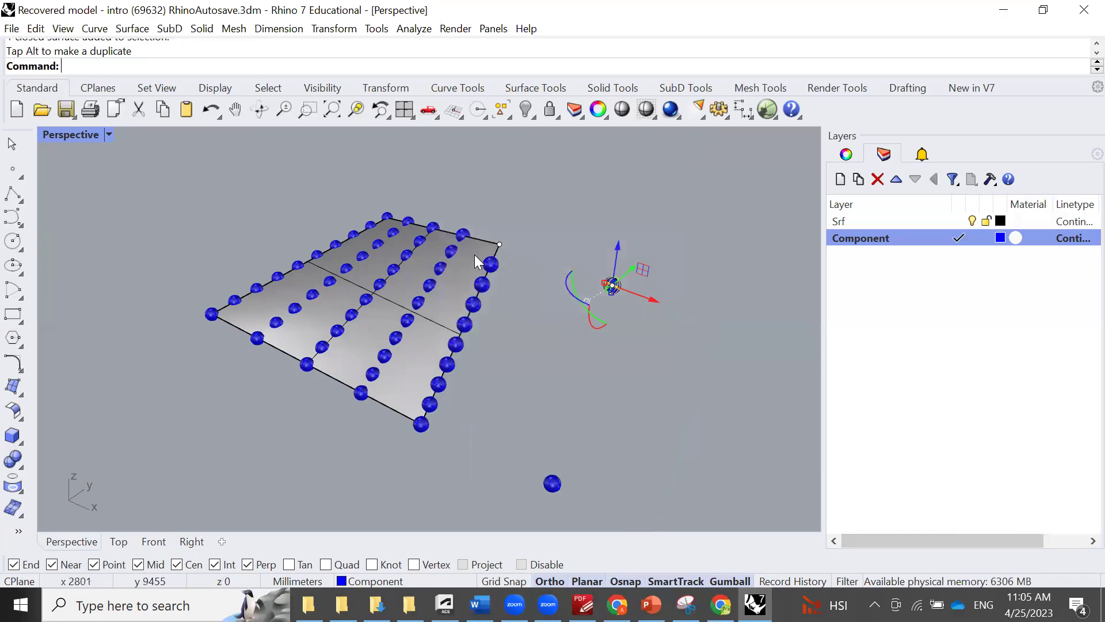
Step: Pull the surface corner further out and up into a sharp peak
mouse_move(498, 245)
left_mouse_down()
mouse_move(538, 255)
mouse_move(544, 192)
mouse_move(607, 287)
left_mouse_up()
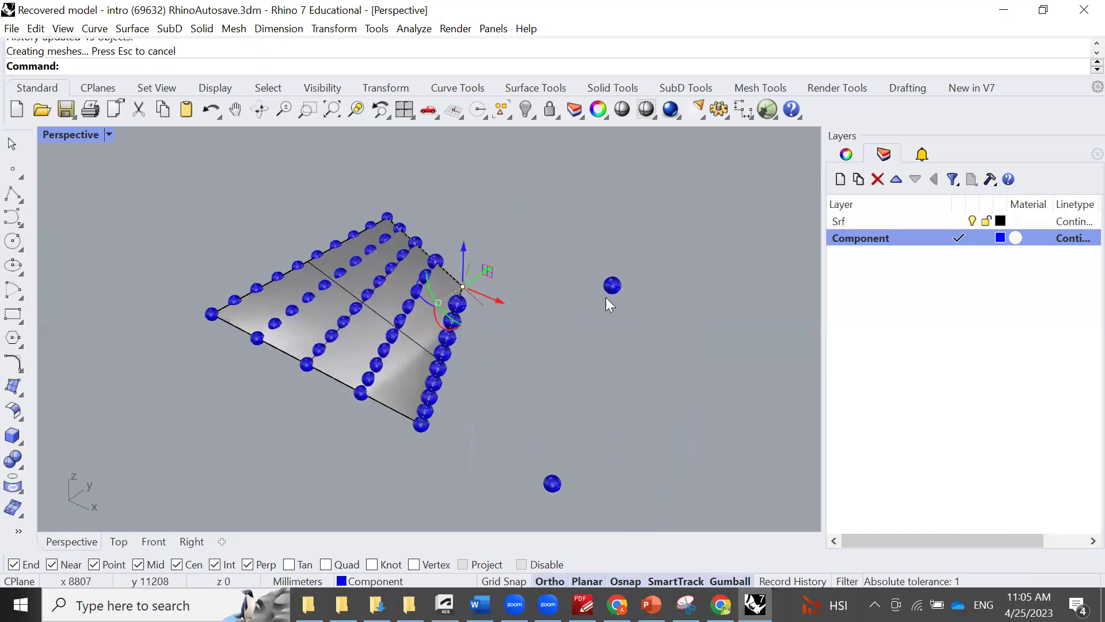
right_click_drag(605, 297, 543, 317)
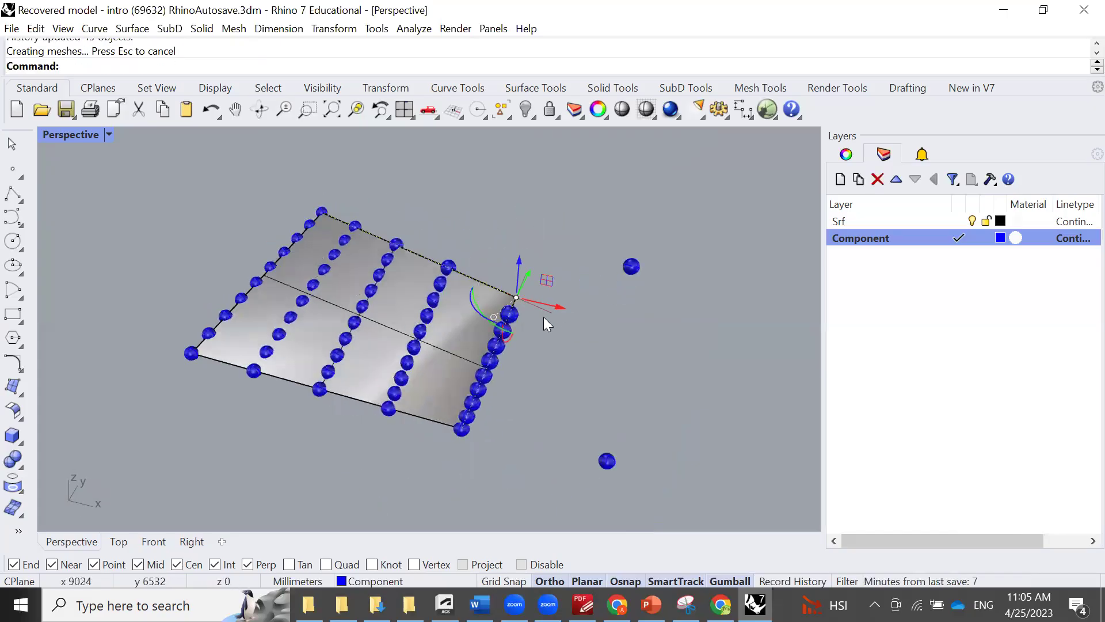
mouse_move(555, 308)
left_mouse_down()
mouse_move(501, 261)
mouse_move(526, 236)
mouse_move(567, 320)
left_mouse_up()
mouse_move(568, 320)
right_mouse_down()
mouse_move(446, 359)
mouse_move(567, 401)
right_mouse_up()
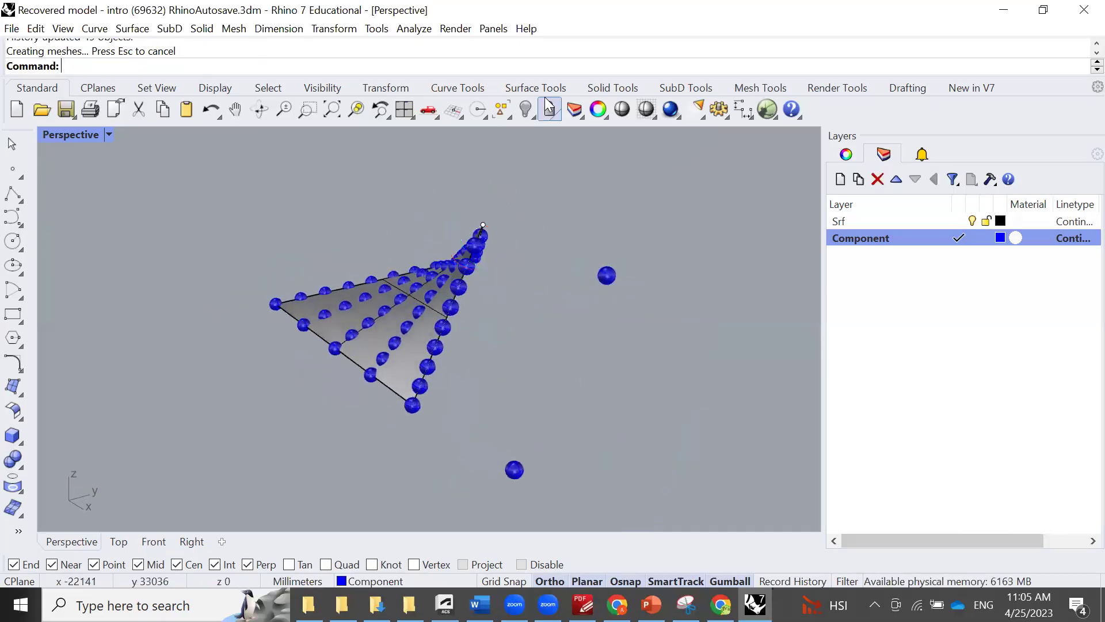
Step: Search Rhino Help for 'history', open the History command page, then return to the model
key("alt+h")
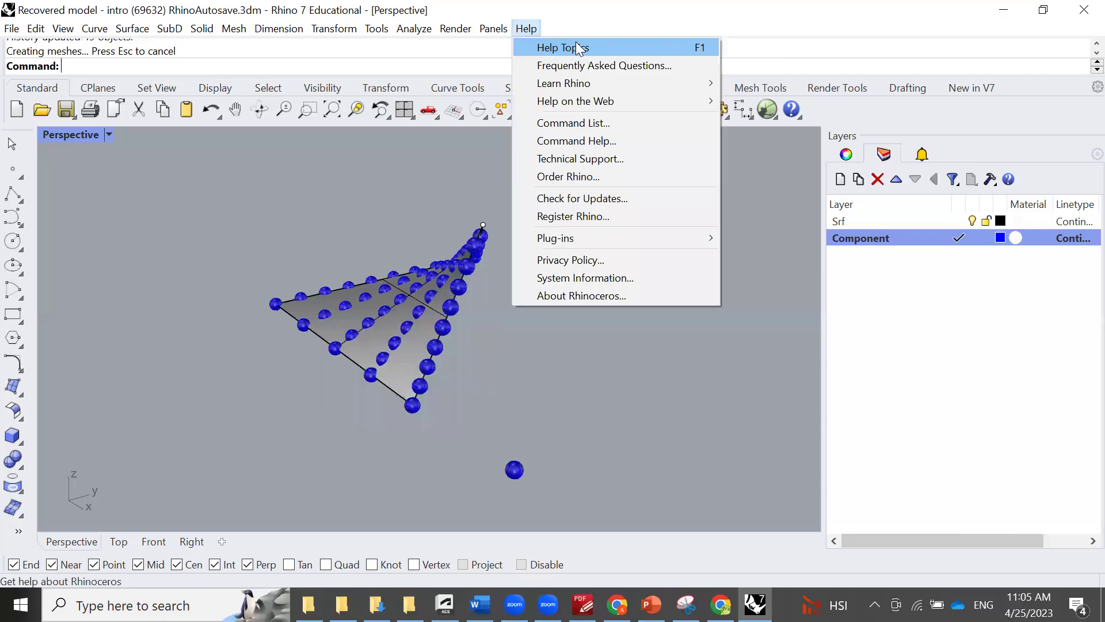
left_click(578, 49)
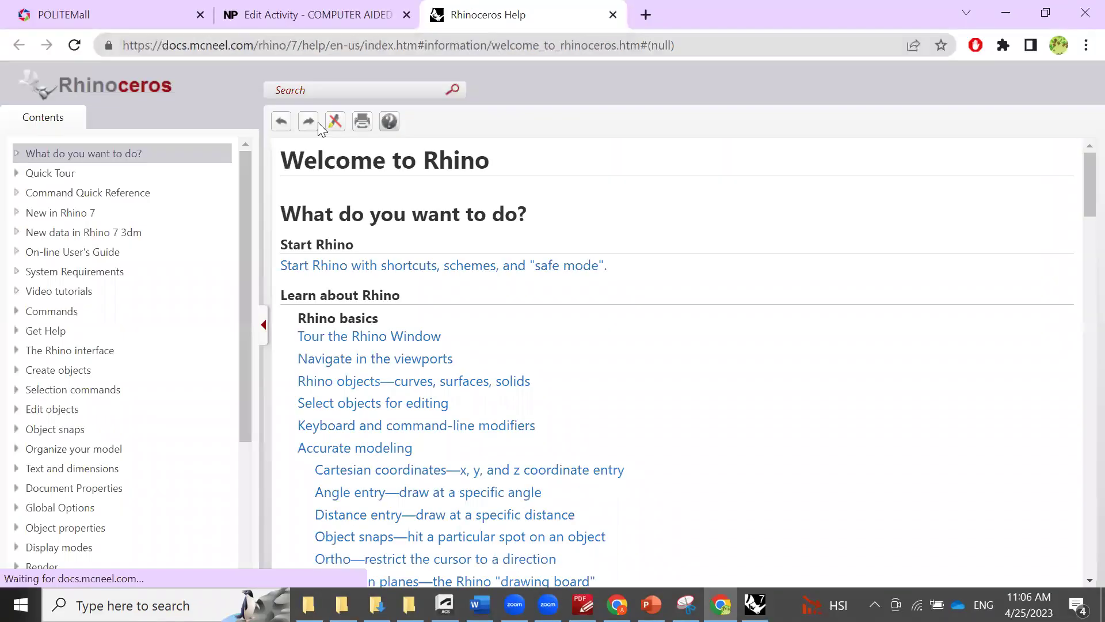
left_click(332, 93)
type("re")
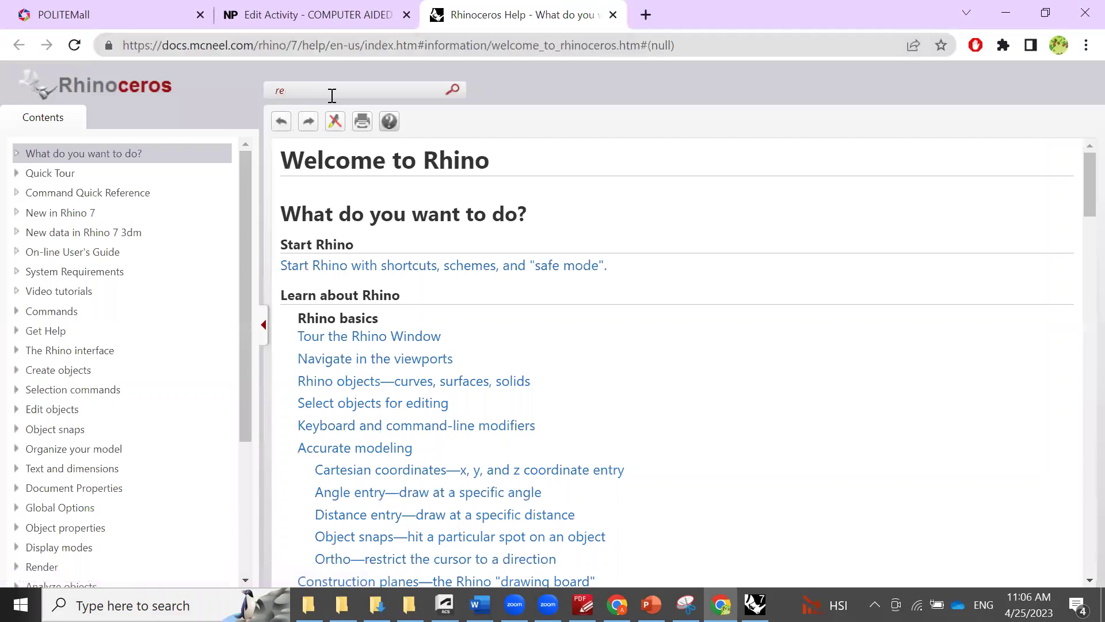
key("BackSpace")
key("BackSpace")
type("hist")
type("ory")
key("Return")
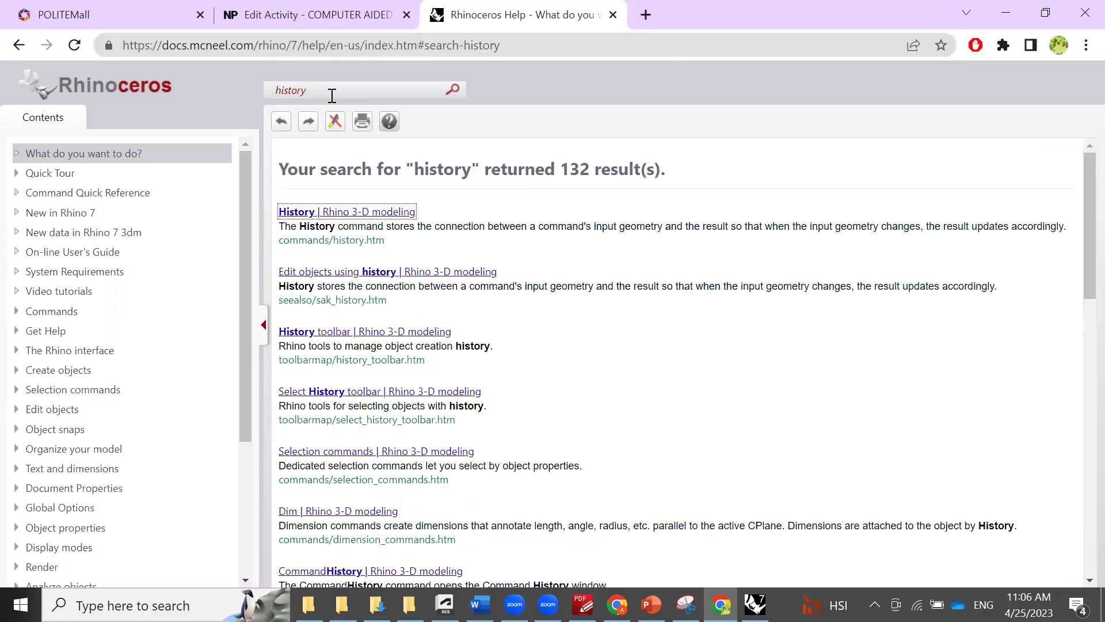
left_click(343, 213)
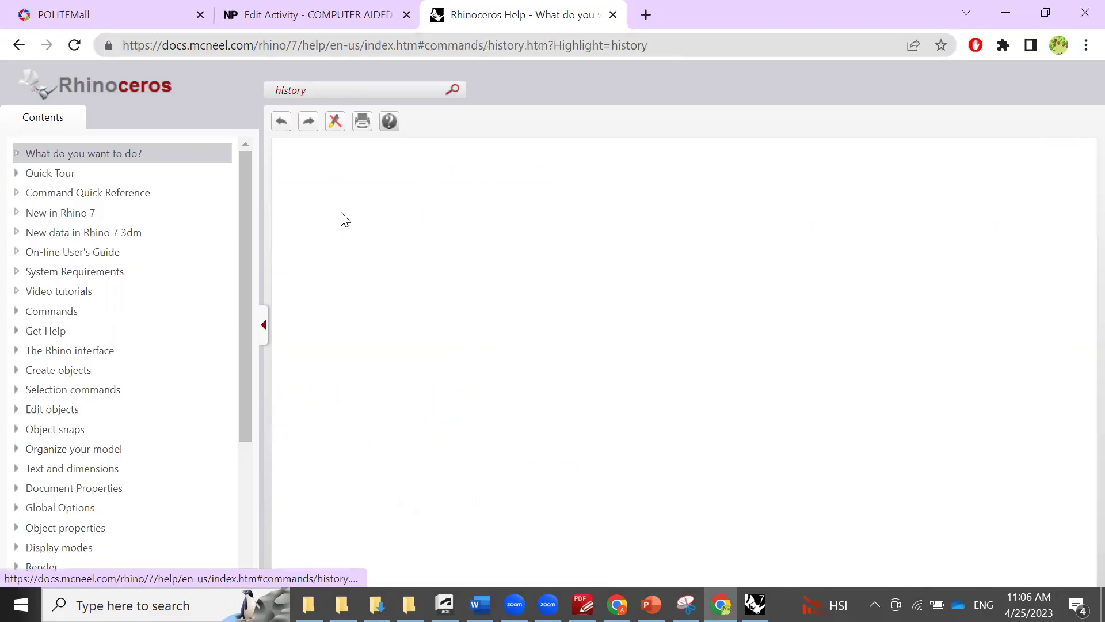
scroll(343, 216, "down", 3)
scroll(342, 216, "down", 3)
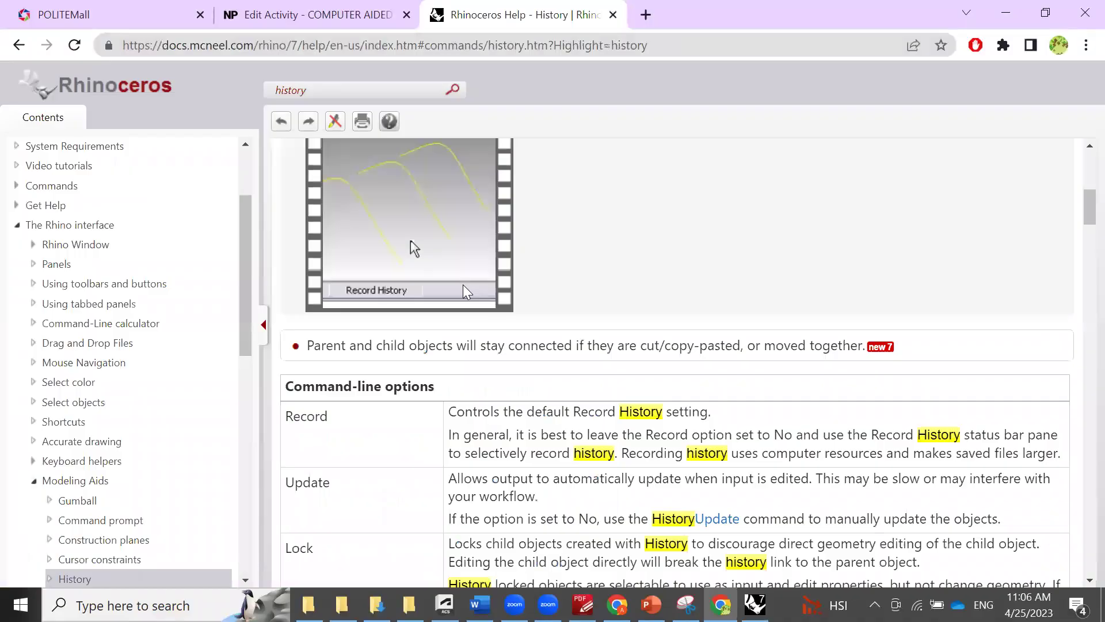
scroll(462, 284, "down", 4)
scroll(463, 290, "down", 8)
scroll(462, 290, "up", 3)
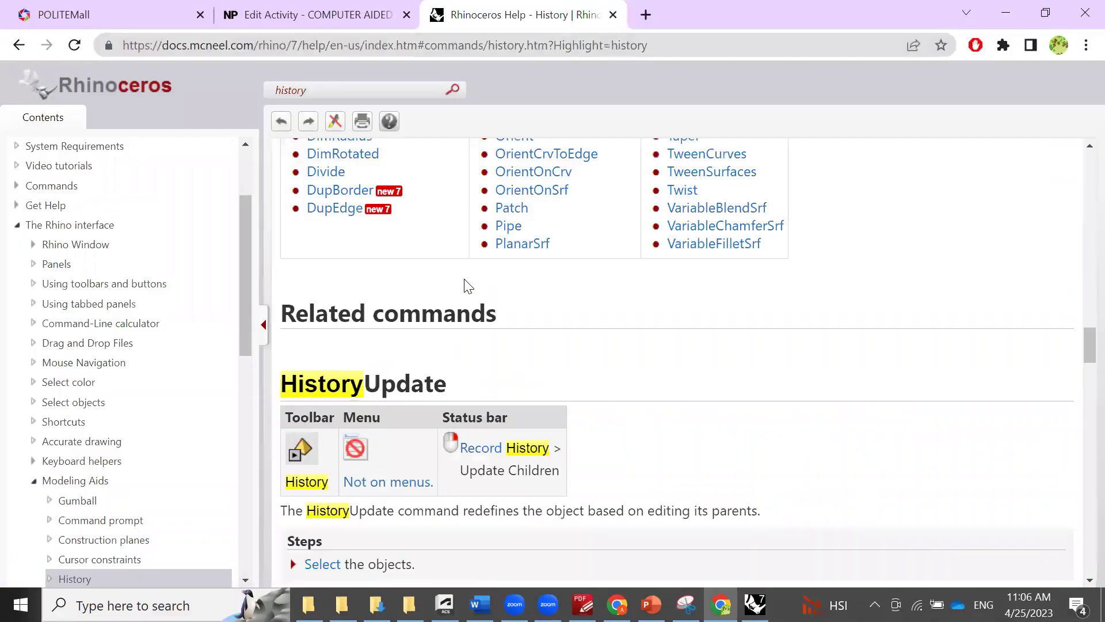
scroll(462, 290, "up", 5)
scroll(432, 242, "down", 1)
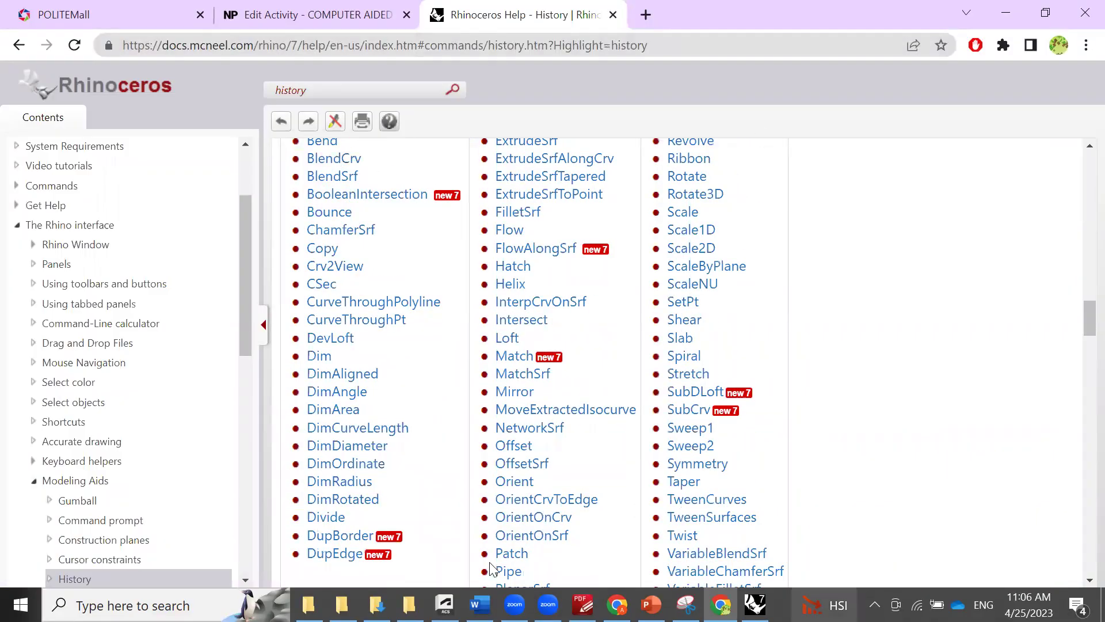
scroll(676, 247, "up", 1)
scroll(674, 255, "up", 1)
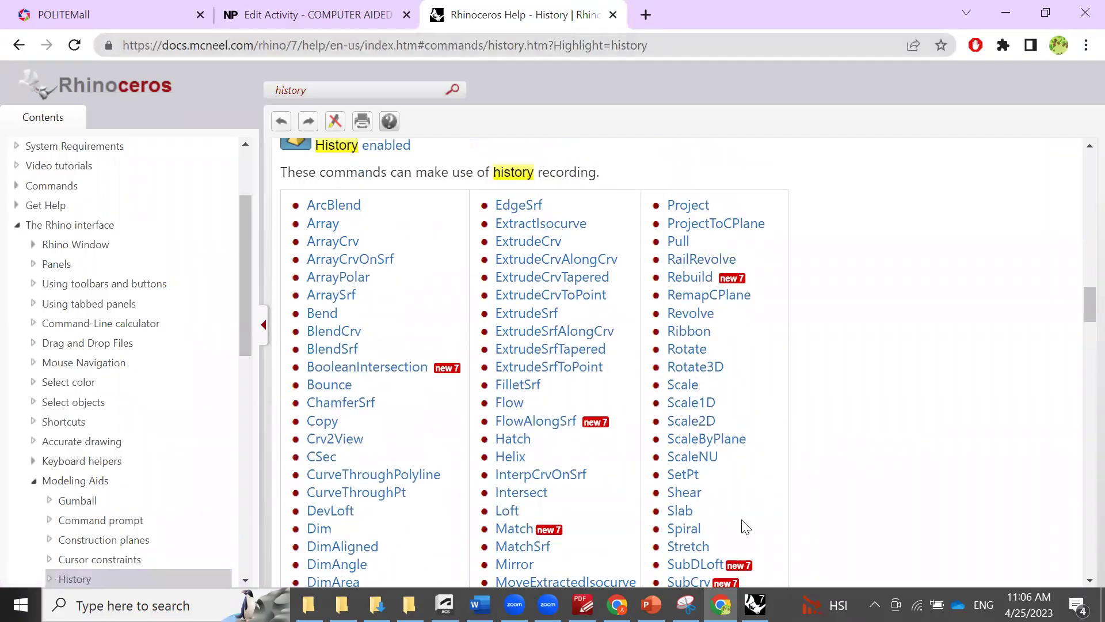
left_click(755, 604)
mouse_move(627, 493)
right_mouse_down()
mouse_move(561, 414)
mouse_move(577, 403)
right_mouse_up()
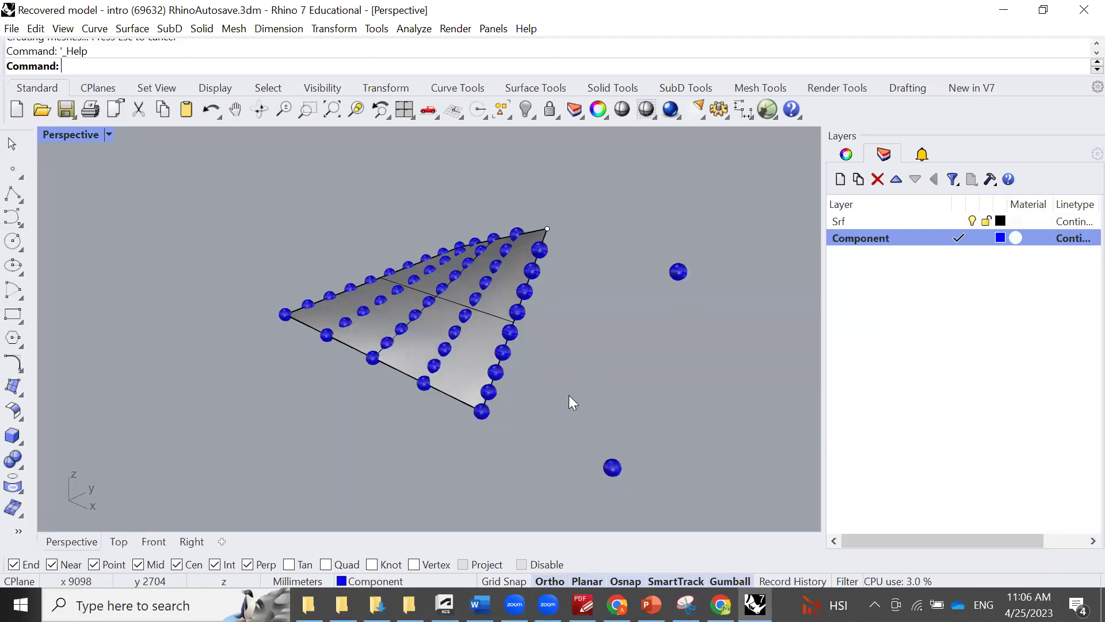
right_click_drag(568, 395, 501, 376)
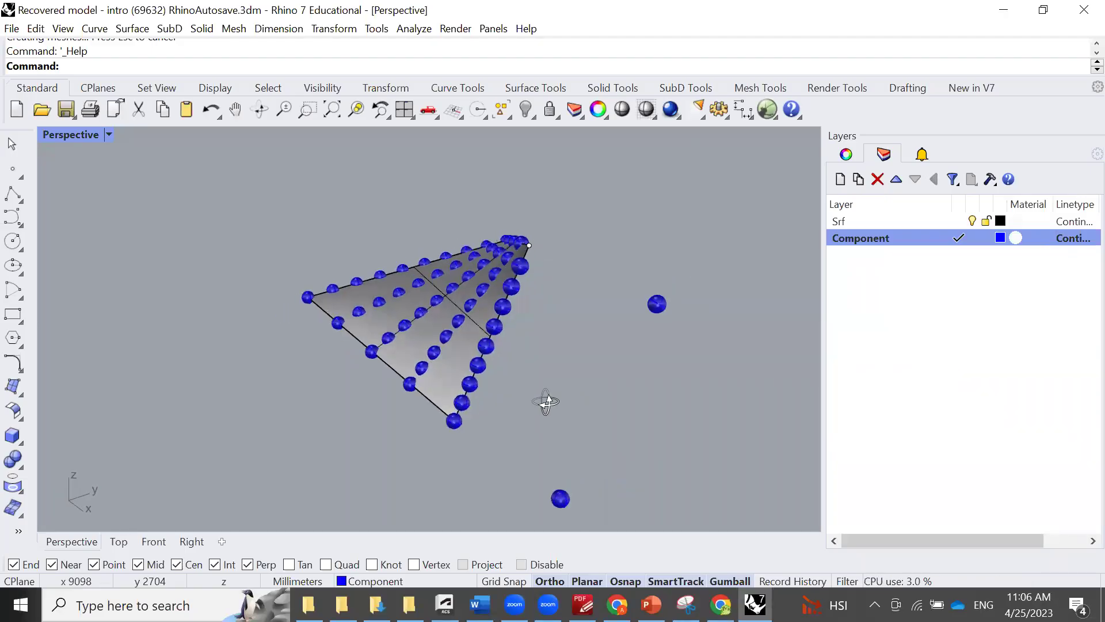
left_click(494, 351)
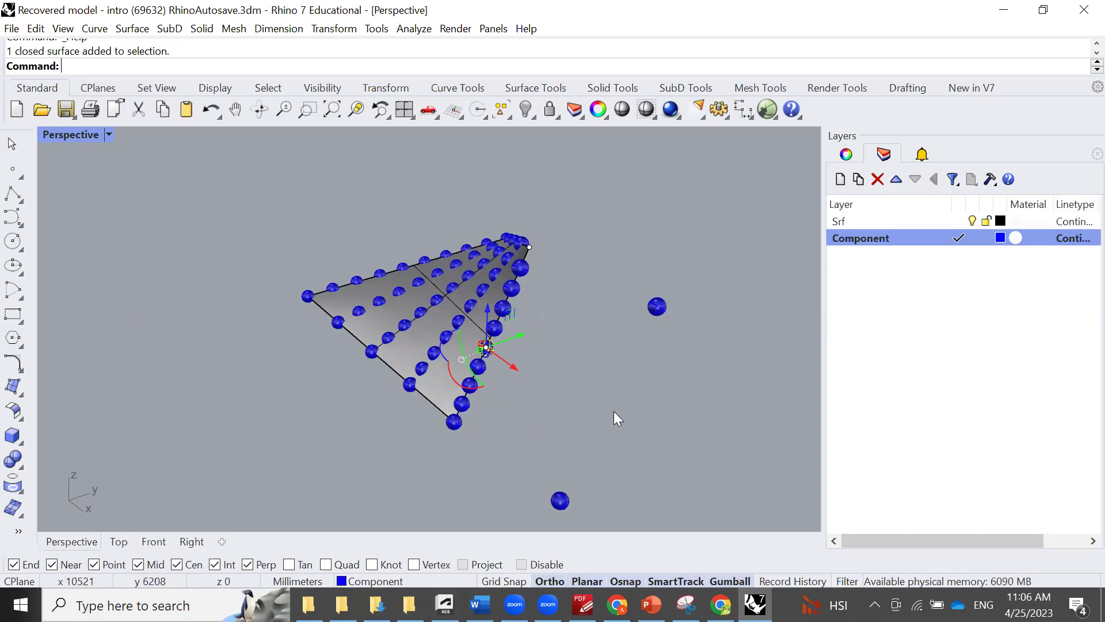
right_click_drag(614, 411, 637, 416)
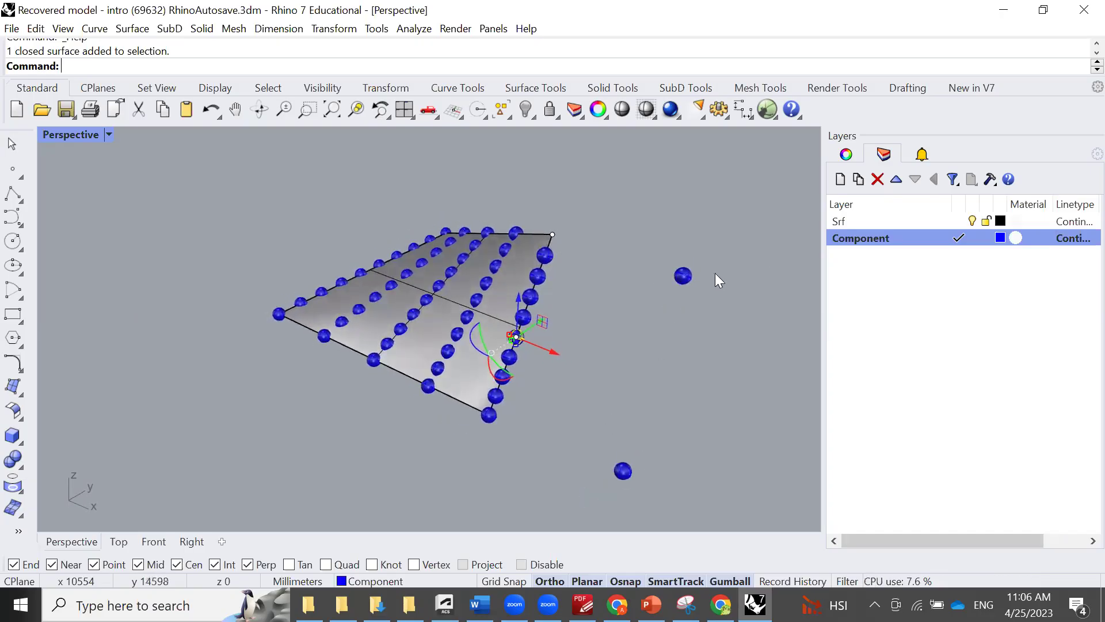